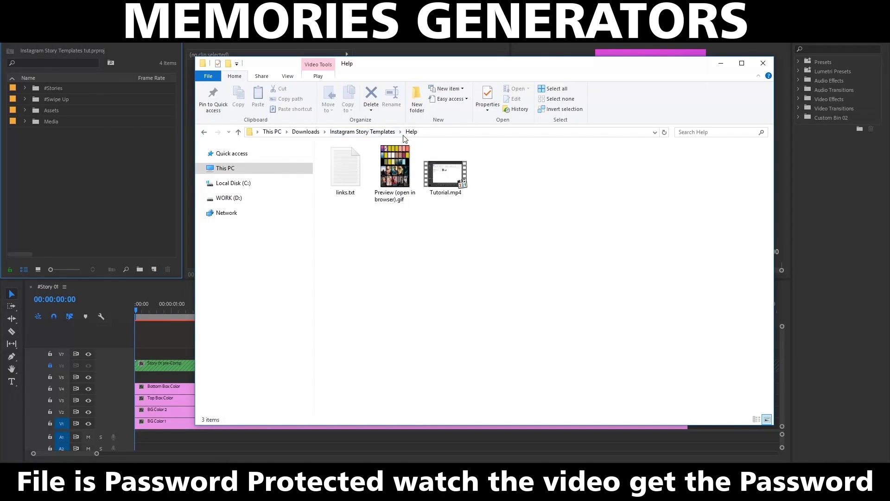
# Open Preview (open in browser).gif from the Help folder so it plays in the browser.
pyautogui.doubleClick(400, 178)
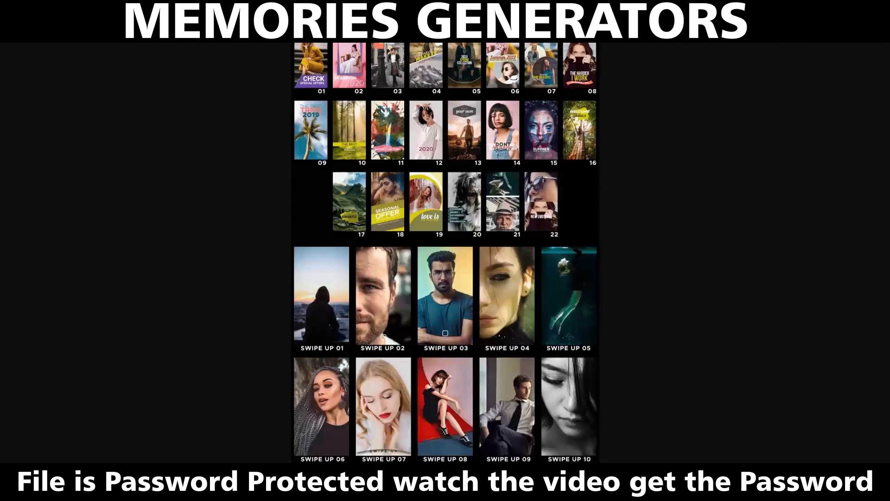
# View the template preview at full size, then return to Premiere Pro's Media bin.
pyautogui.click(415, 127)
pyautogui.scroll(-5, 430, 210)
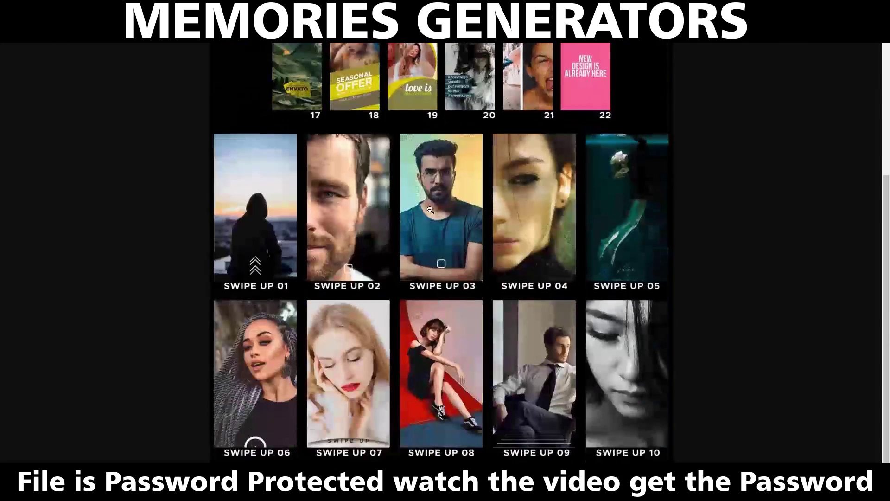
pyautogui.scroll(5, 430, 209)
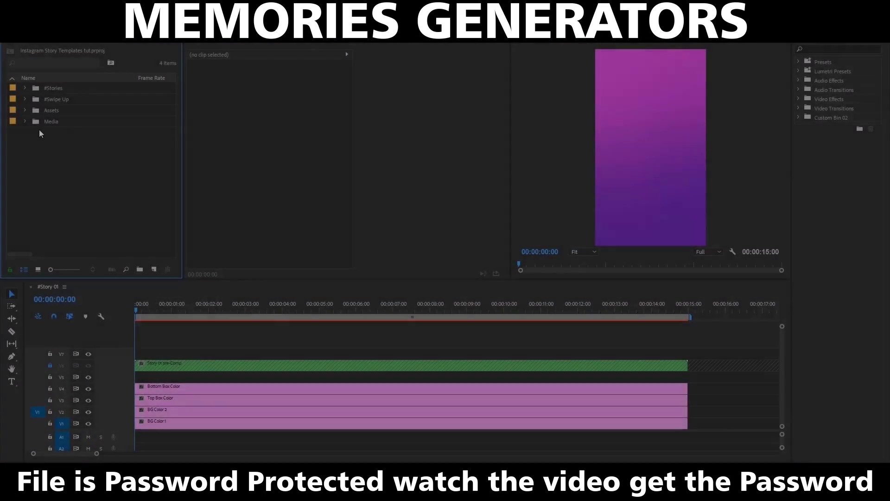
pyautogui.click(38, 121)
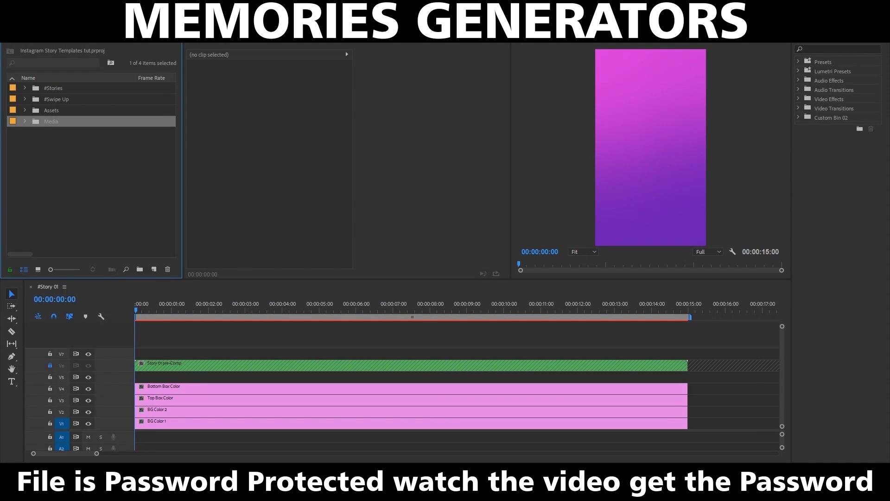
# Import every photo in the Footage Media folder into the Media bin and expand #Stories.
pyautogui.hotkey('alt', 'f')
pyautogui.click(54, 229)
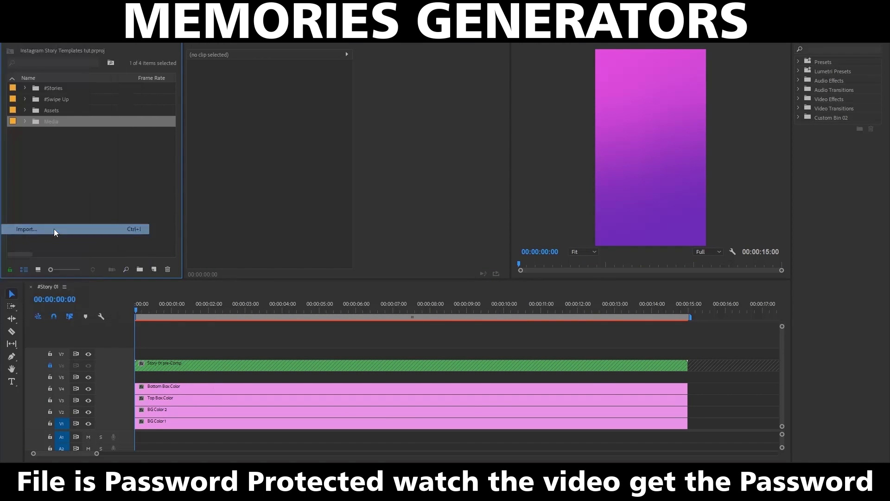
pyautogui.moveTo(388, 335); pyautogui.dragTo(187, 107)
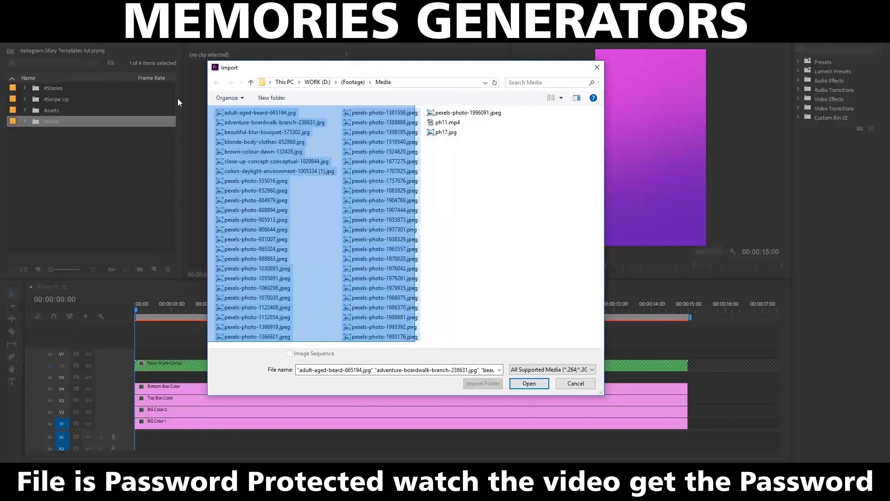
pyautogui.click(530, 384)
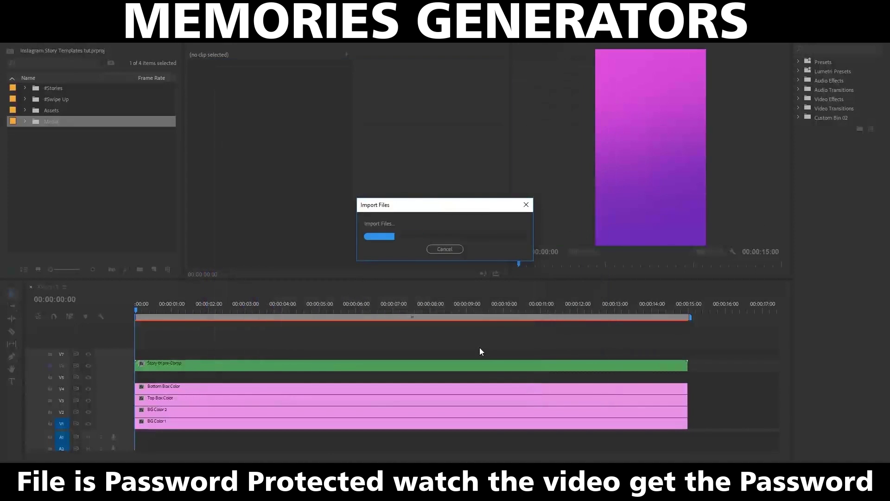
pyautogui.click(25, 89)
pyautogui.moveTo(176, 152); pyautogui.dragTo(164, 113)
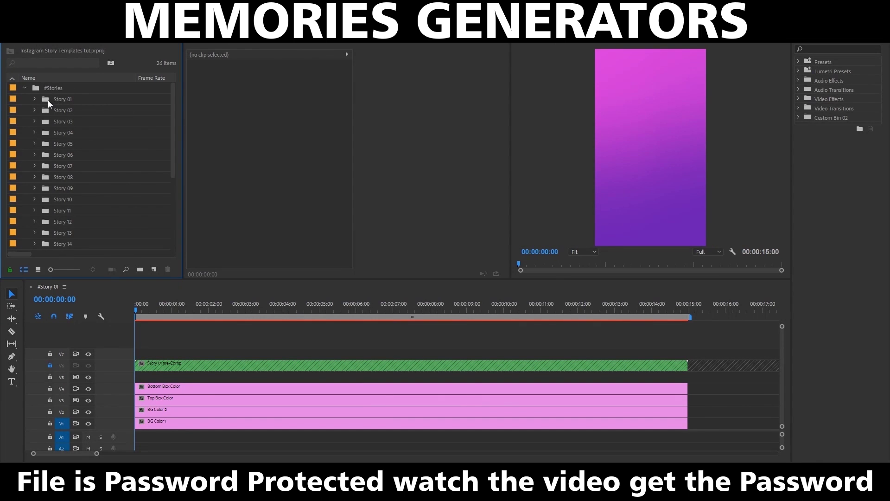
# Expand the Story 01 folder, open #Story 01 and scrub through it.
pyautogui.click(48, 100)
pyautogui.click(36, 99)
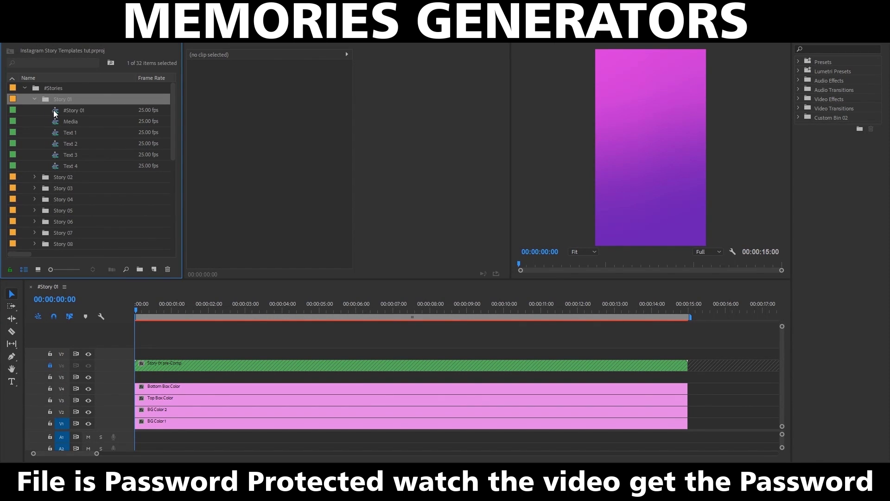
pyautogui.doubleClick(54, 110)
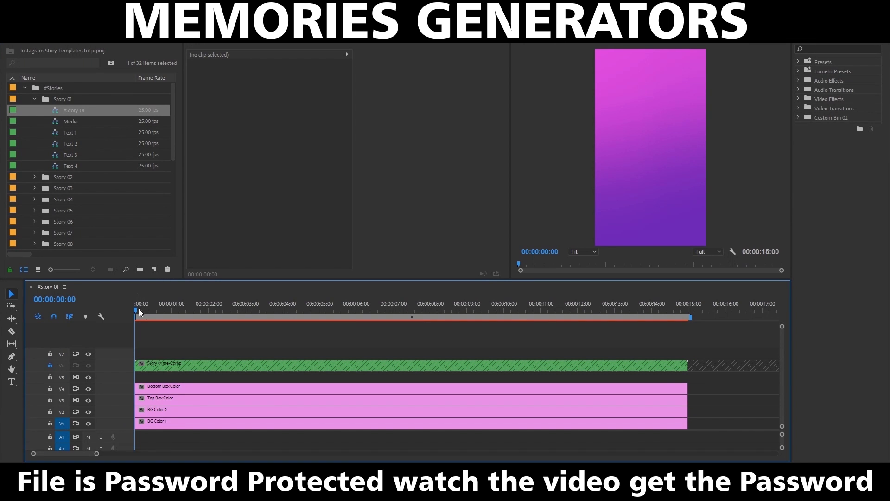
pyautogui.moveTo(261, 330); pyautogui.dragTo(137, 329)
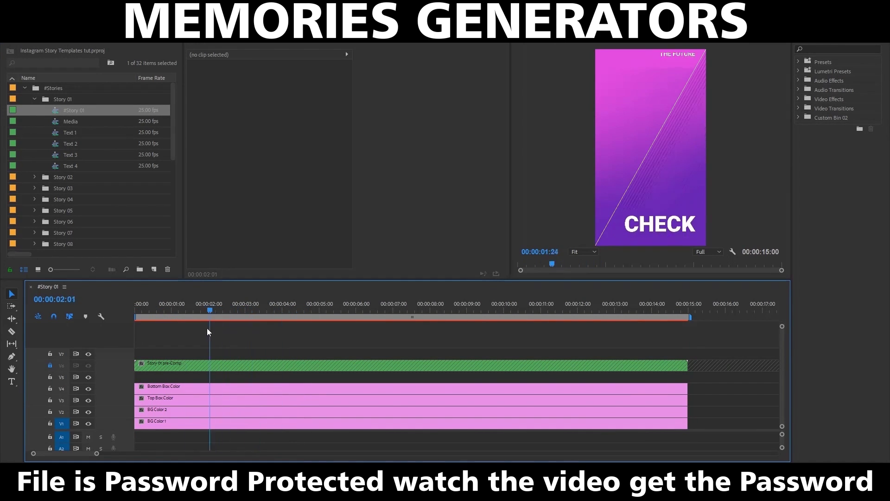
# Open Story 01's Media sequence and expand the Media bin to list the imported photos.
pyautogui.doubleClick(56, 122)
pyautogui.moveTo(173, 138); pyautogui.dragTo(168, 231)
pyautogui.click(25, 244)
pyautogui.scroll(-3, 45, 242)
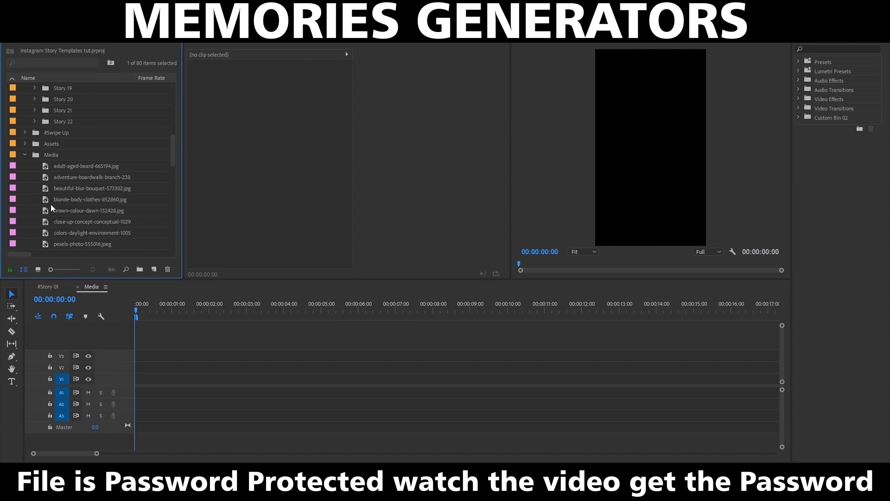
# Place blonde-body-clothes-852860.jpg on V1 of the Media sequence and scale it to fill the frame.
pyautogui.moveTo(49, 201); pyautogui.dragTo(151, 381)
pyautogui.click(157, 382)
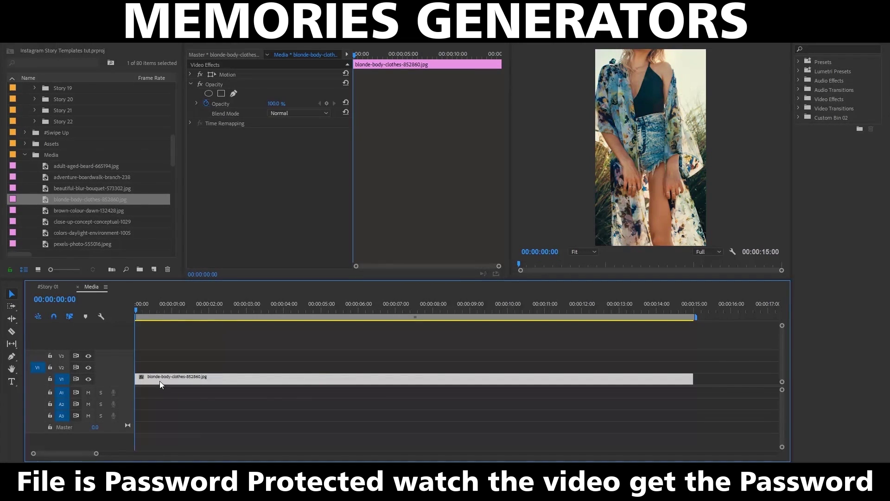
pyautogui.click(240, 75)
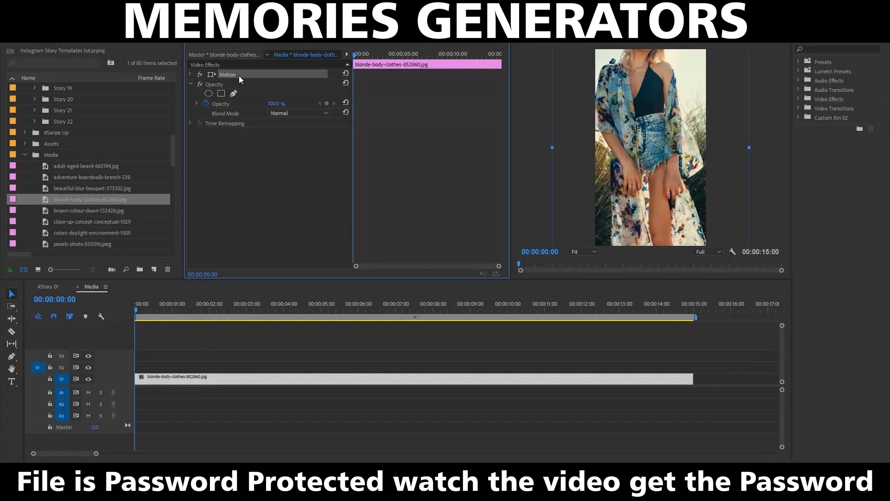
pyautogui.moveTo(545, 150); pyautogui.dragTo(586, 146)
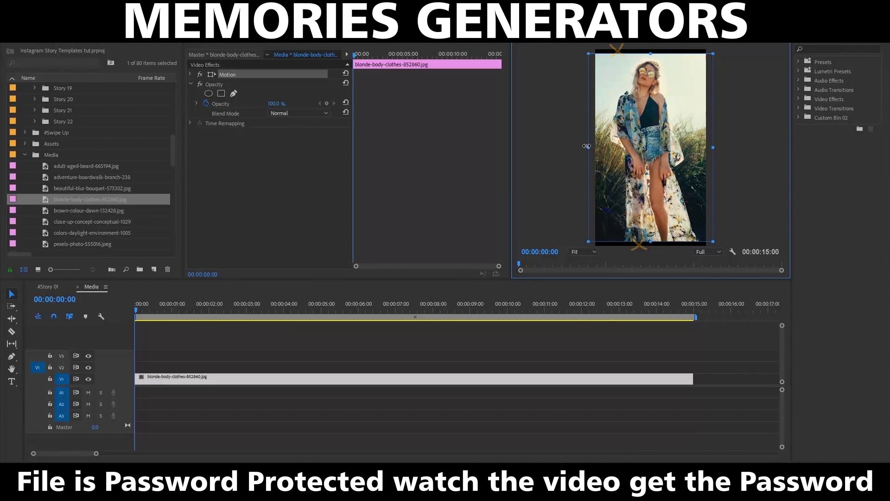
pyautogui.moveTo(587, 146); pyautogui.dragTo(580, 148)
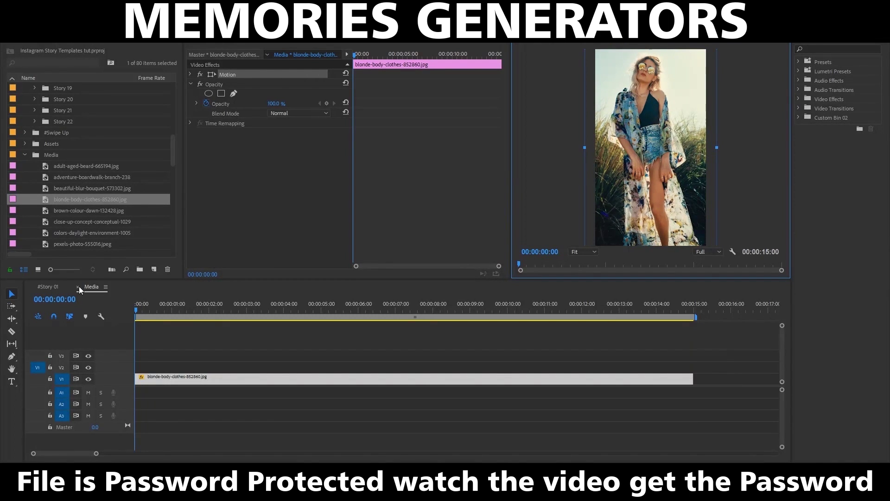
pyautogui.click(78, 287)
# Replace THE FUTURE in Story 01's Text 1 with 'your text 1'.
pyautogui.moveTo(174, 158); pyautogui.dragTo(170, 102)
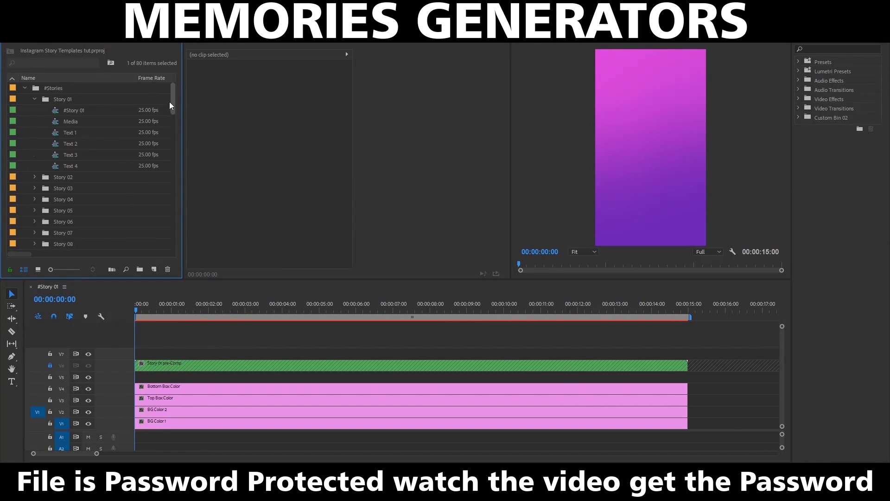
pyautogui.doubleClick(57, 135)
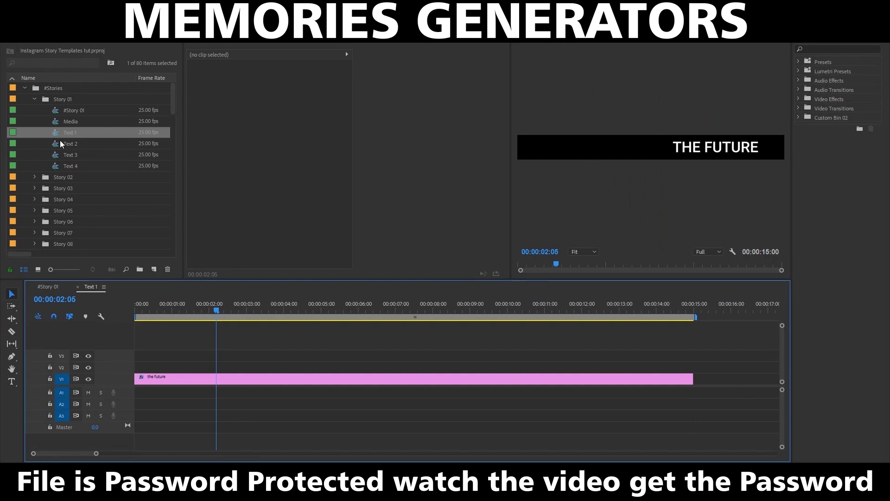
pyautogui.click(185, 380)
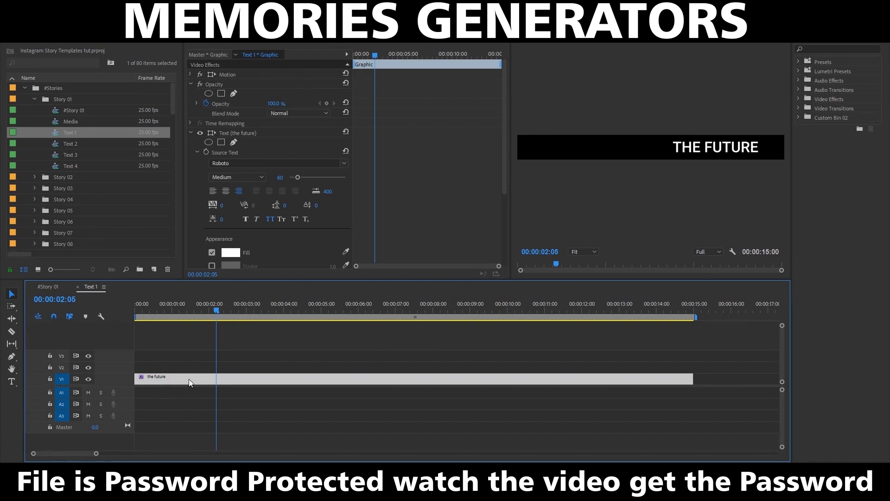
pyautogui.click(729, 155)
pyautogui.doubleClick(729, 154)
pyautogui.write('your text 1')
# Open the Text 2 and Text 3 sequences and select their text clips.
pyautogui.doubleClick(57, 144)
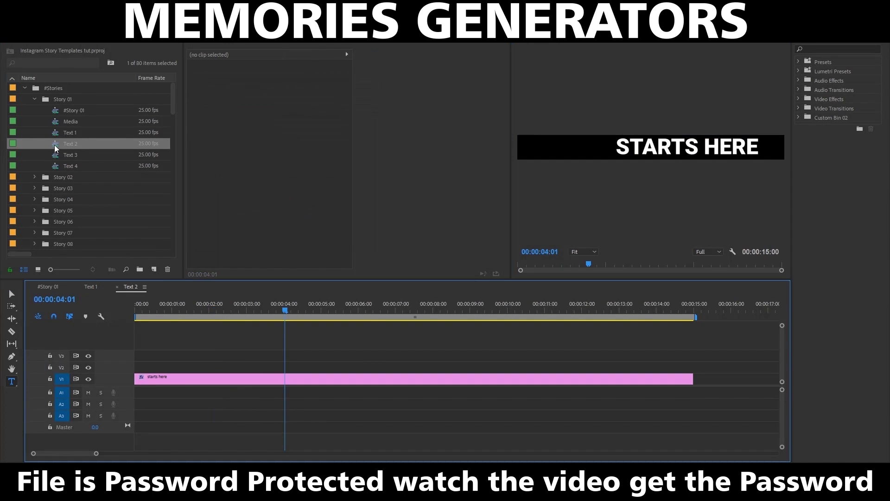
pyautogui.click(267, 378)
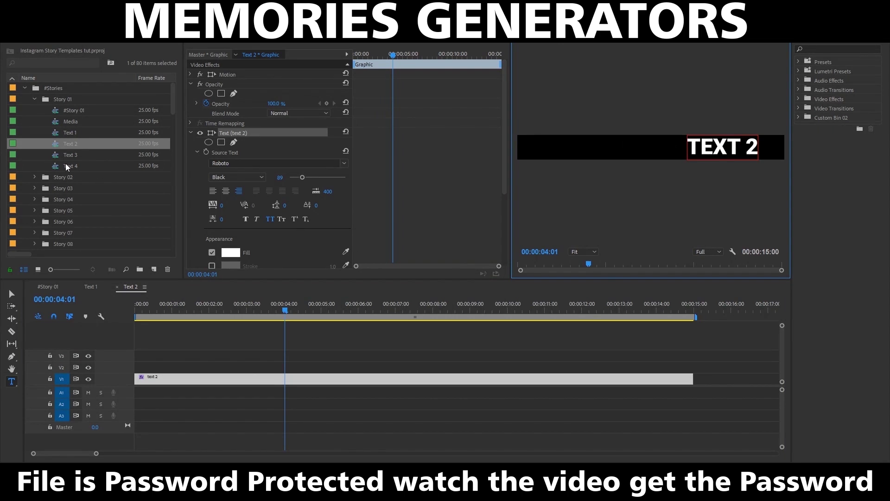
pyautogui.click(56, 158)
pyautogui.doubleClick(56, 158)
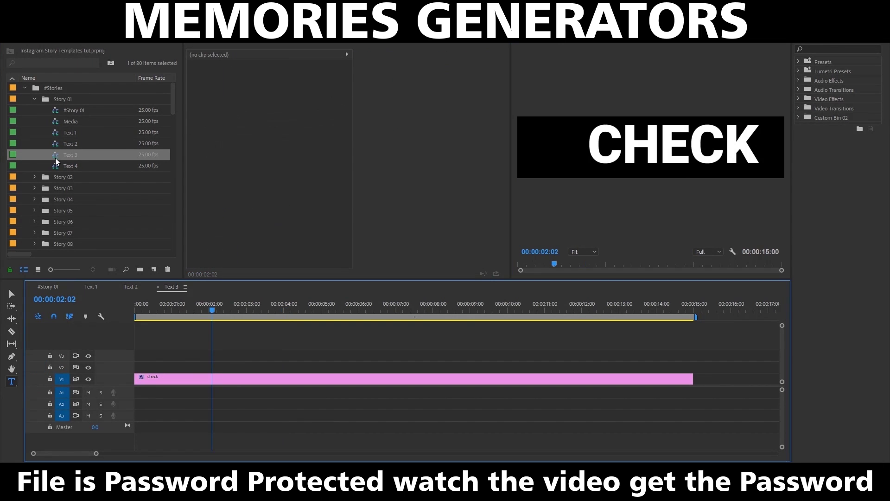
pyautogui.click(216, 380)
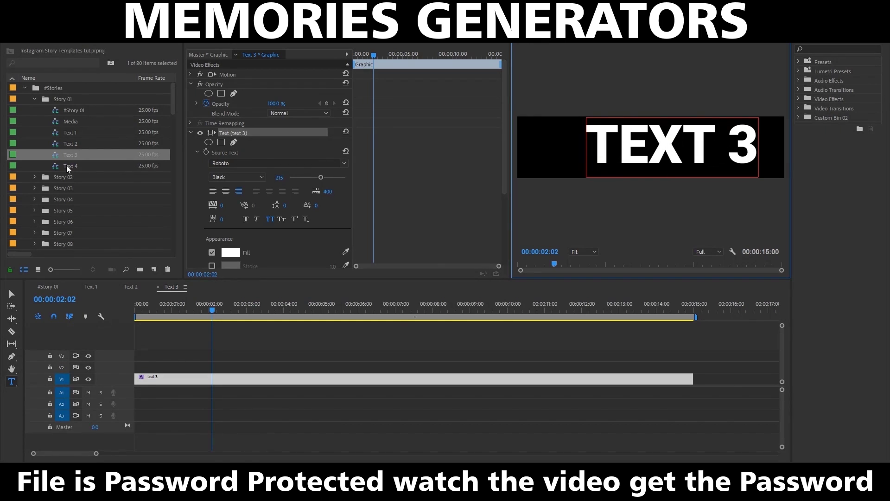
# Change Text 4's SPECIAL OFFERS to 'the fourth text' and check it in #Story 01.
pyautogui.doubleClick(66, 166)
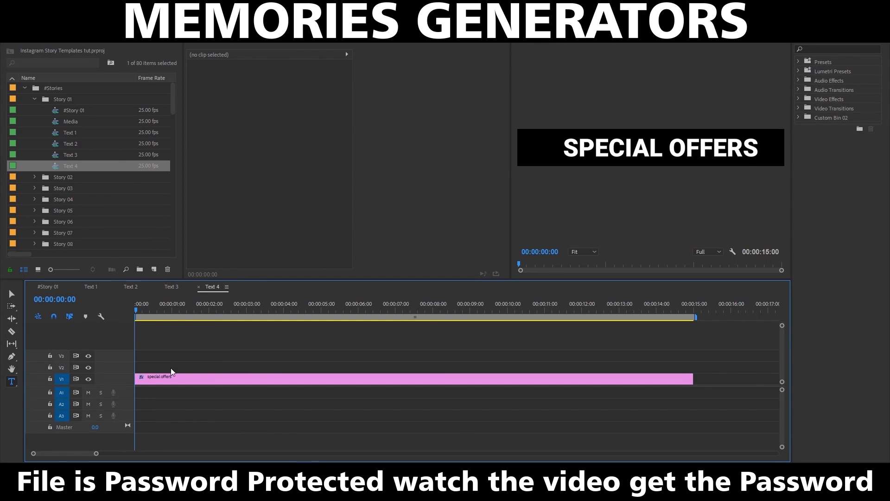
pyautogui.click(176, 379)
pyautogui.tripleClick(715, 154)
pyautogui.write('the fourth text')
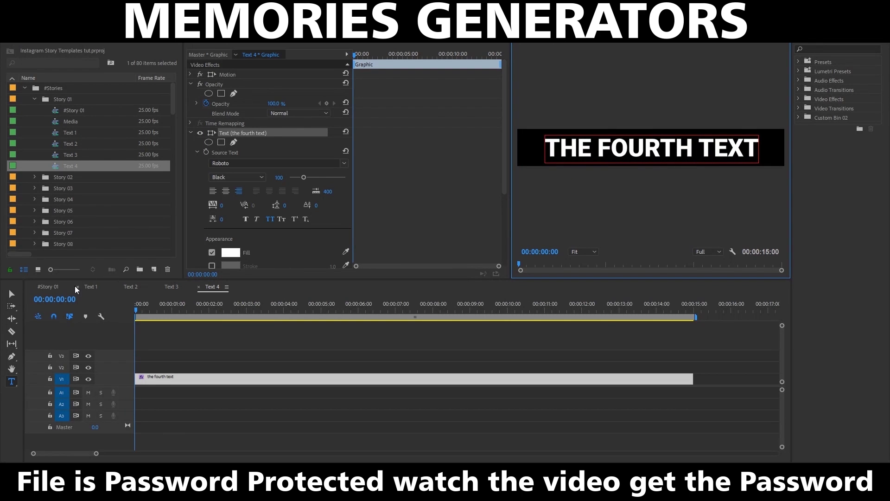
pyautogui.click(49, 287)
pyautogui.moveTo(136, 311)
pyautogui.mouseDown()
pyautogui.moveTo(304, 316)
pyautogui.moveTo(146, 310)
pyautogui.mouseUp()
pyautogui.click(233, 427)
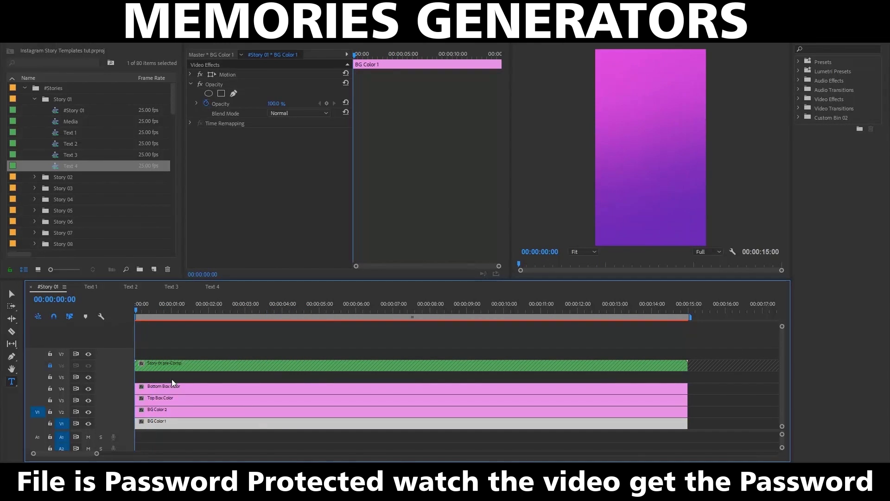
# Recolour BG Color 1 to blue and shift BG Color 2 toward cyan.
pyautogui.doubleClick(175, 421)
pyautogui.moveTo(475, 286); pyautogui.dragTo(480, 264)
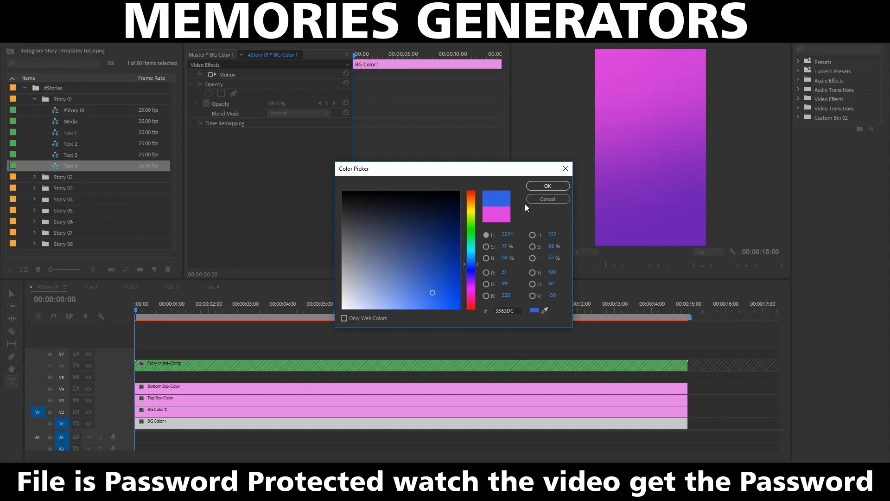
pyautogui.click(540, 186)
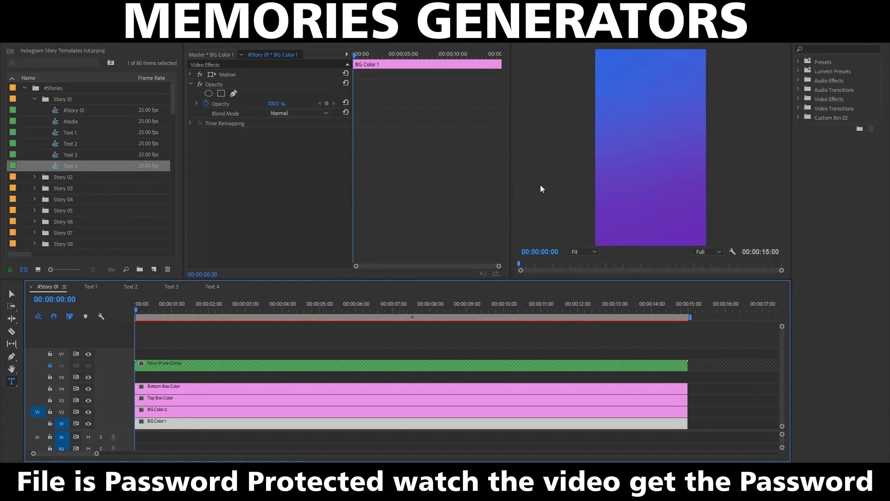
pyautogui.doubleClick(158, 412)
pyautogui.moveTo(480, 281); pyautogui.dragTo(480, 249)
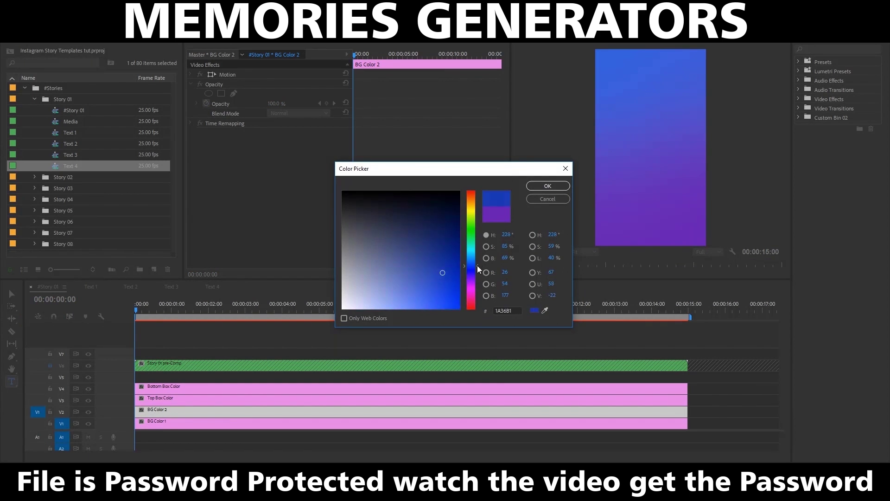
pyautogui.click(549, 188)
# Set the Top Box and Bottom Box Color mattes to blue, then play from the start.
pyautogui.moveTo(149, 308); pyautogui.dragTo(275, 312)
pyautogui.click(165, 399)
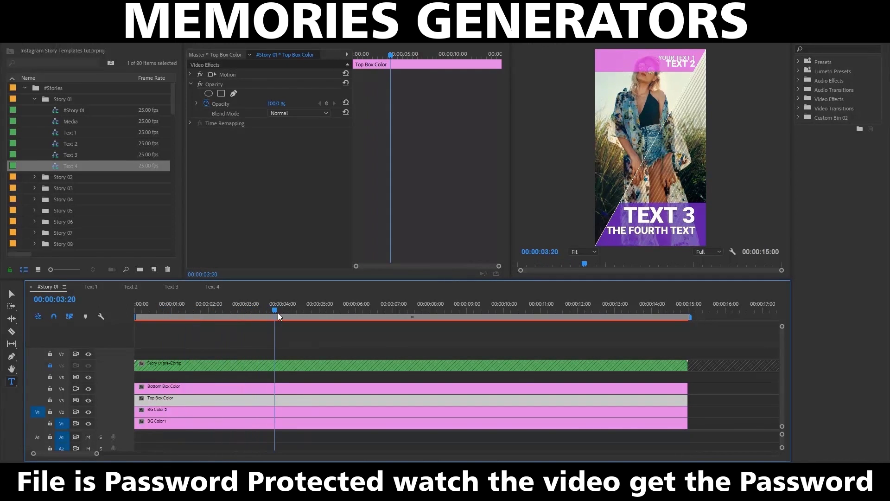
pyautogui.doubleClick(280, 400)
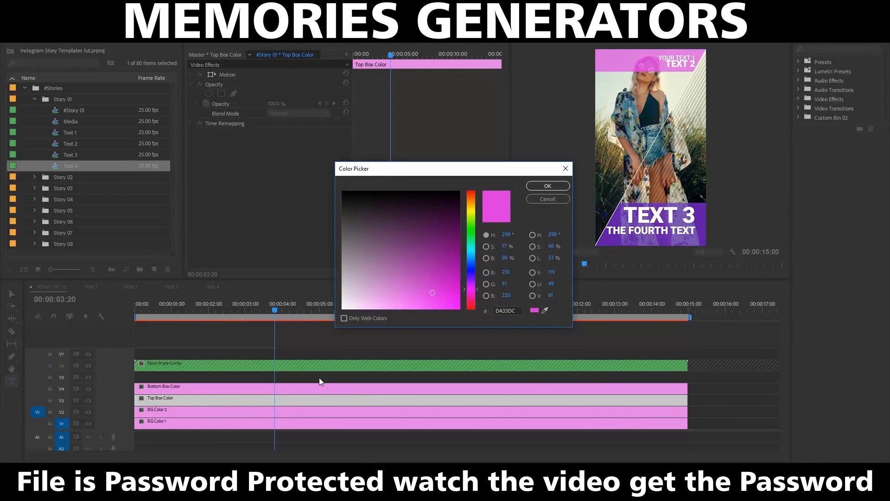
pyautogui.click(548, 186)
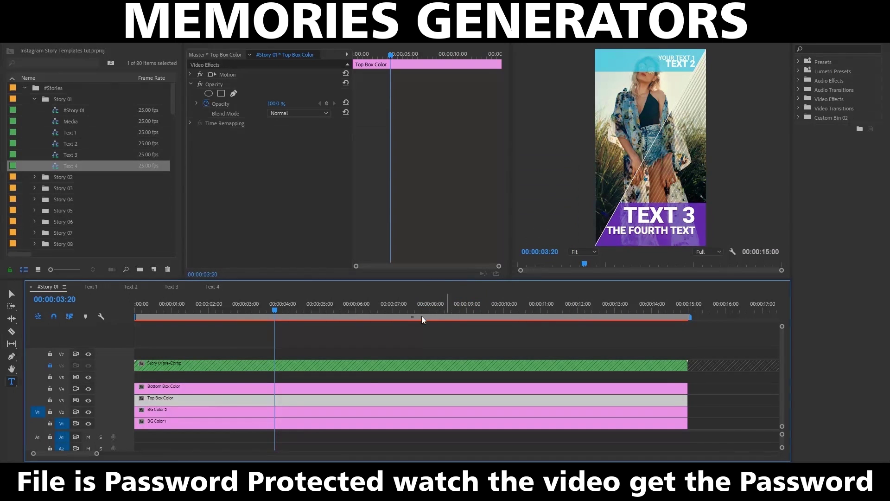
pyautogui.doubleClick(275, 387)
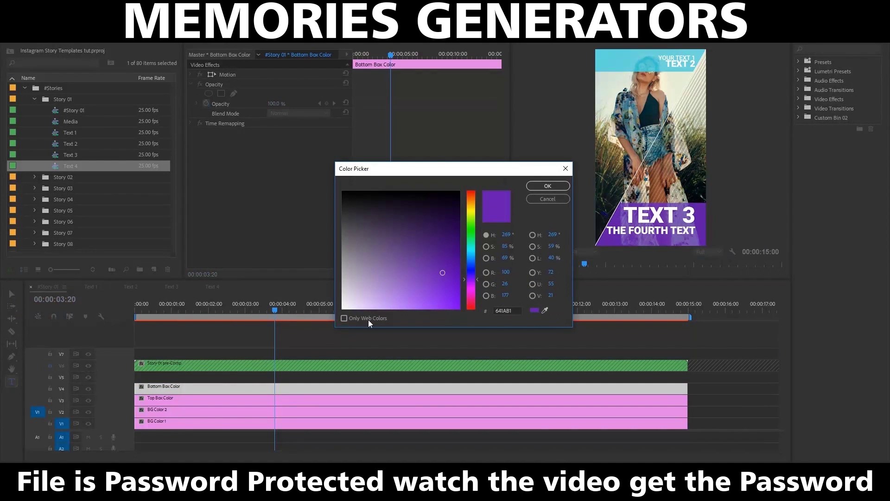
pyautogui.moveTo(478, 277); pyautogui.dragTo(479, 263)
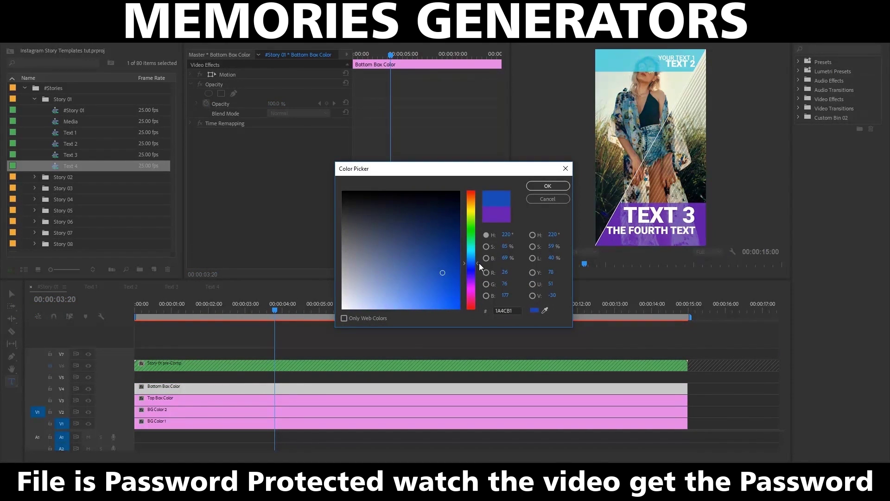
pyautogui.click(541, 188)
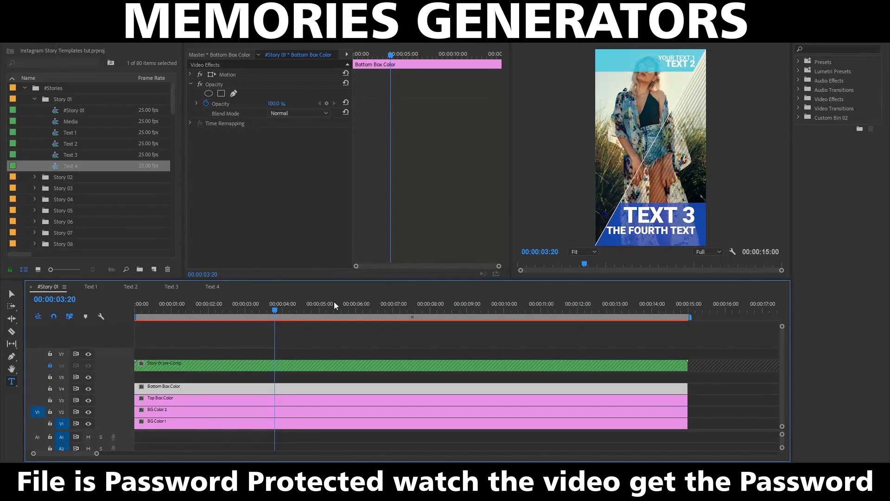
pyautogui.moveTo(270, 310); pyautogui.dragTo(144, 312)
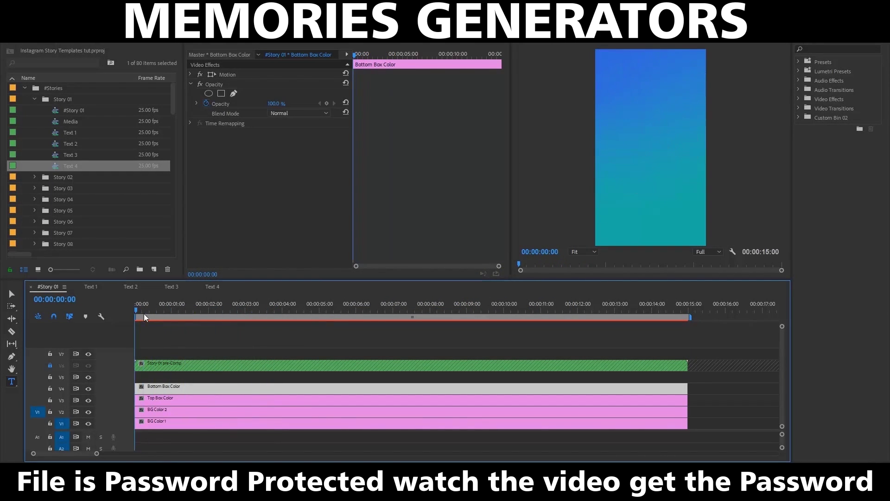
pyautogui.press('space')
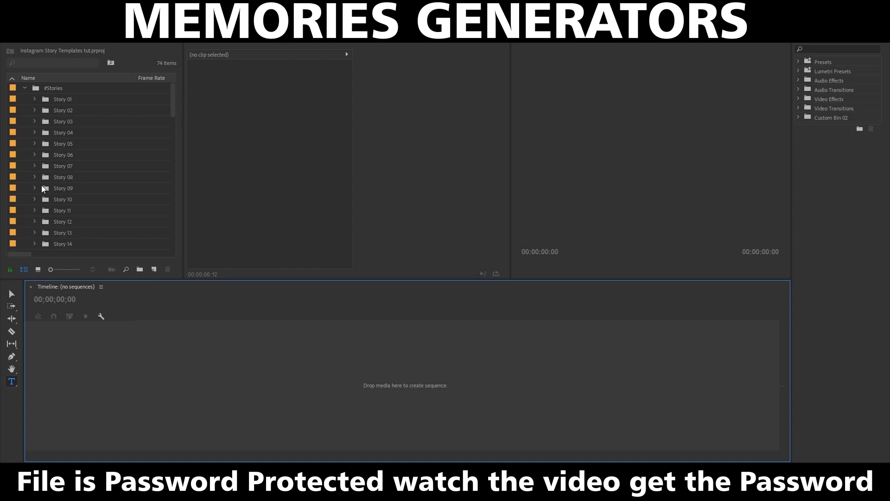
# Expand the Story 07 folder, open #Story 07, play it, then return to the start.
pyautogui.click(35, 166)
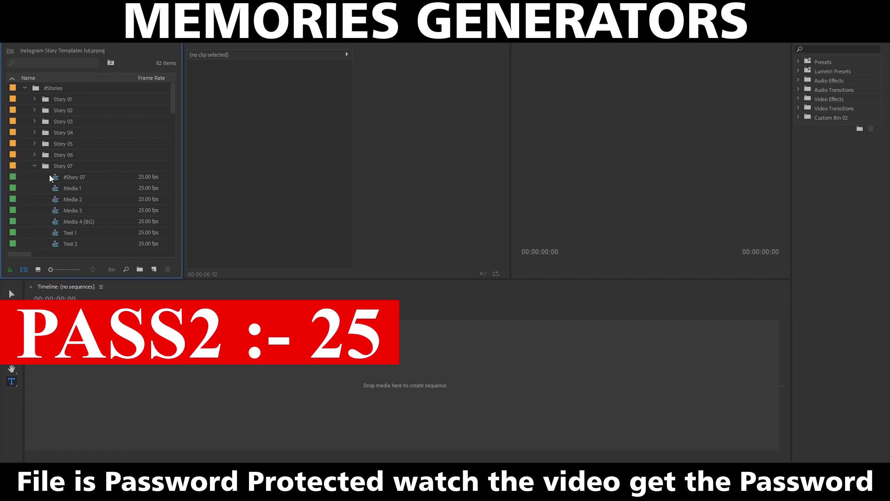
pyautogui.click(56, 179)
pyautogui.doubleClick(56, 179)
pyautogui.press('space')
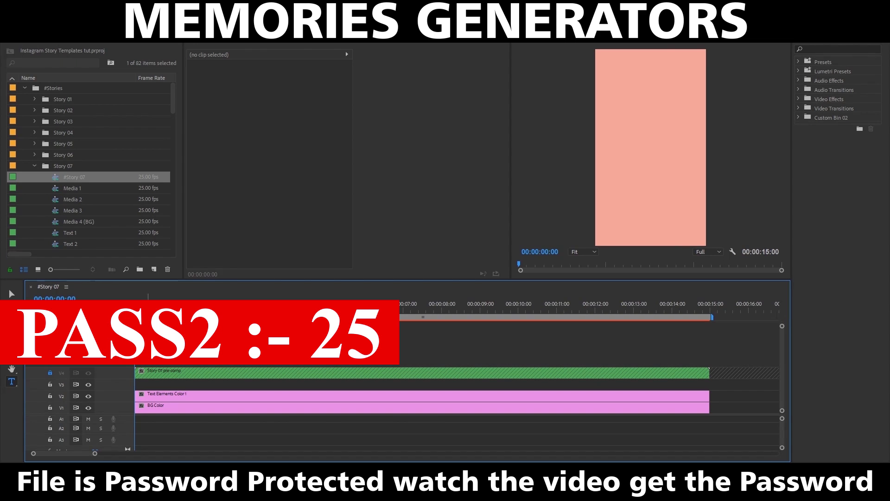
pyautogui.press('space')
pyautogui.press('Home')
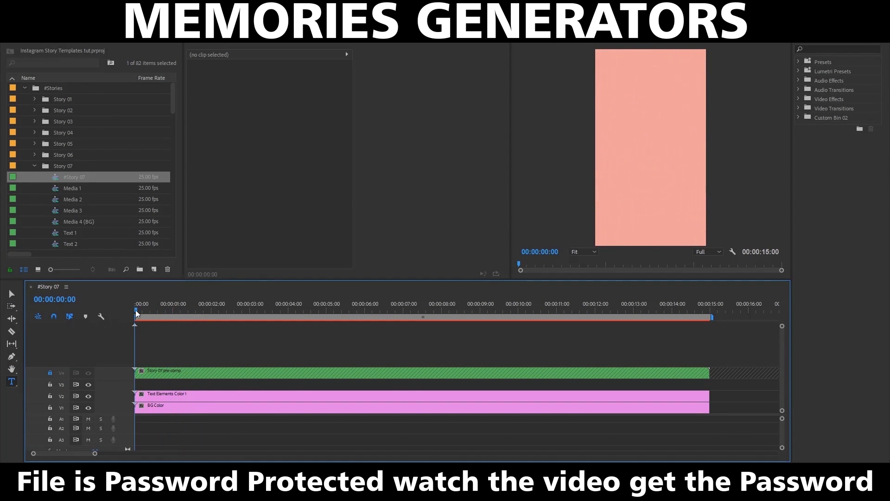
pyautogui.click(58, 188)
# Open Story 07's Media 1 through Text 3 items as their own timelines.
pyautogui.scroll(-3, 58, 195)
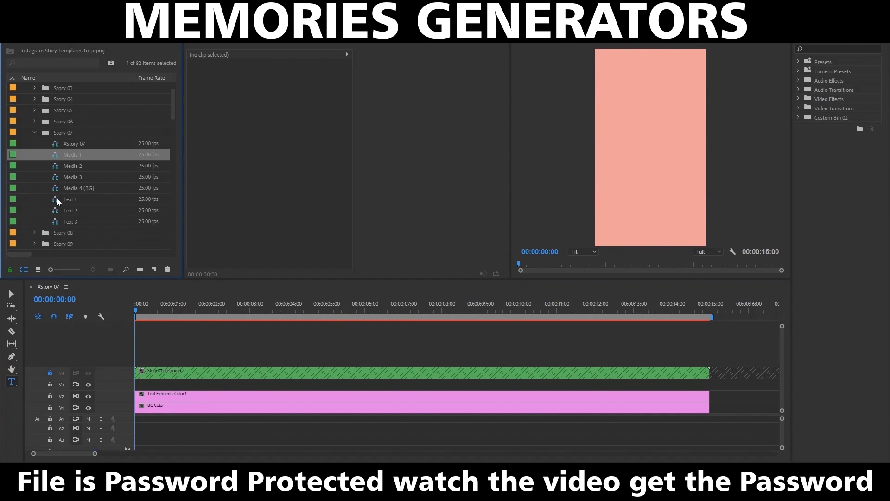
pyautogui.keyDown('shift'); pyautogui.click(57, 212); pyautogui.keyUp('shift')
pyautogui.rightClick(57, 213)
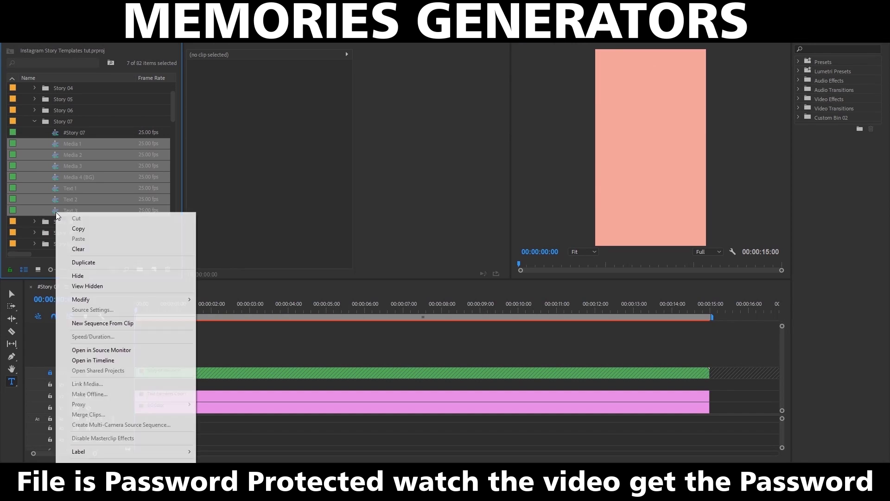
pyautogui.click(111, 363)
# Place pexels-photo-1995176.jpeg in Media 1 and resize it to fit the frame.
pyautogui.click(94, 288)
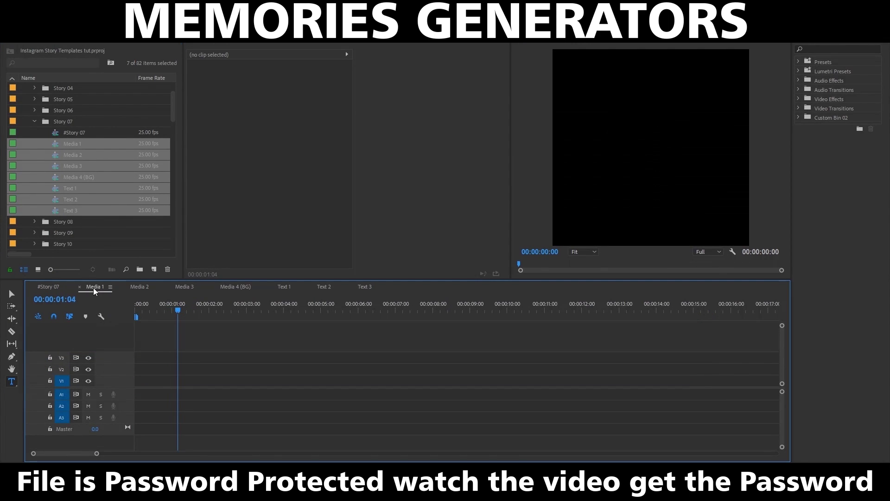
pyautogui.moveTo(172, 120); pyautogui.dragTo(179, 251)
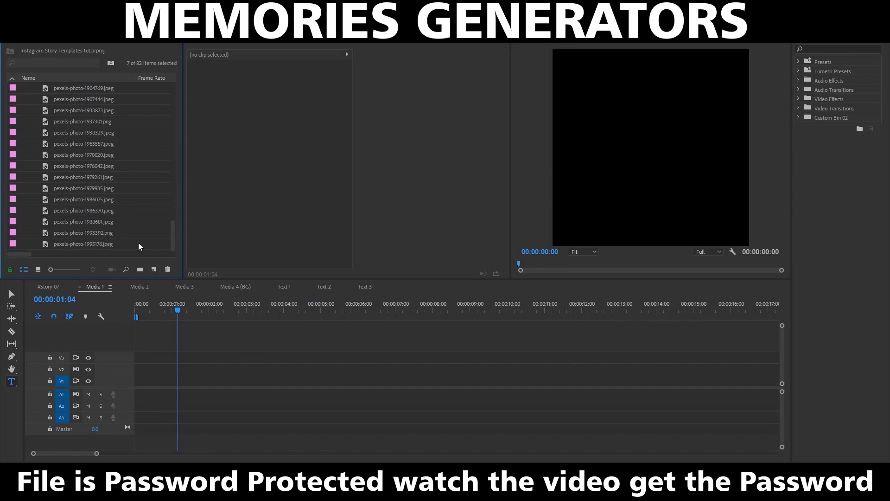
pyautogui.moveTo(85, 244); pyautogui.dragTo(130, 381)
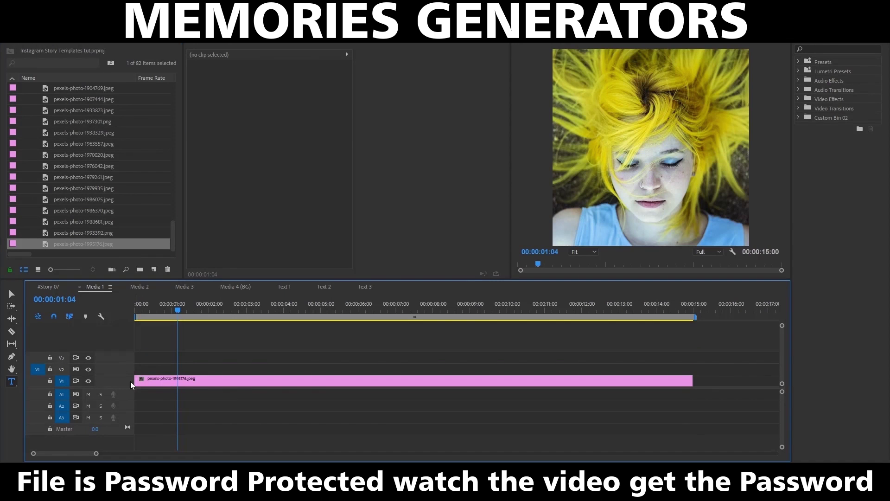
pyautogui.click(204, 382)
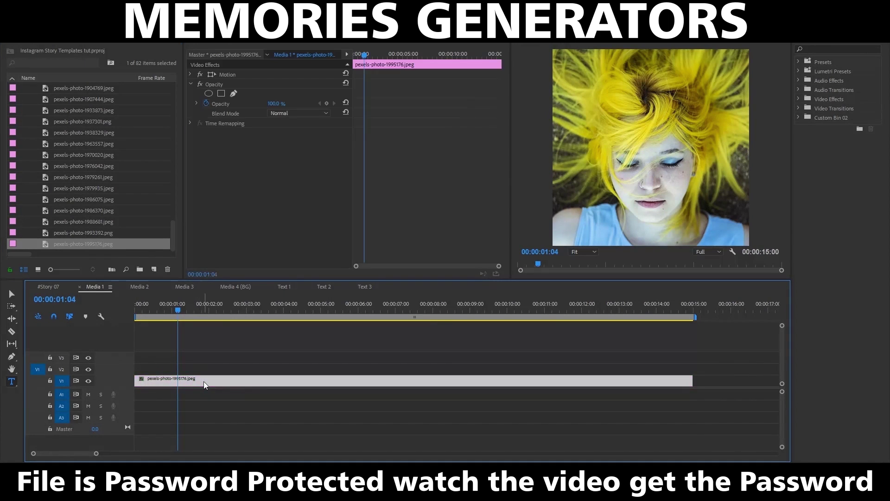
pyautogui.click(235, 75)
pyautogui.moveTo(534, 148); pyautogui.dragTo(587, 148)
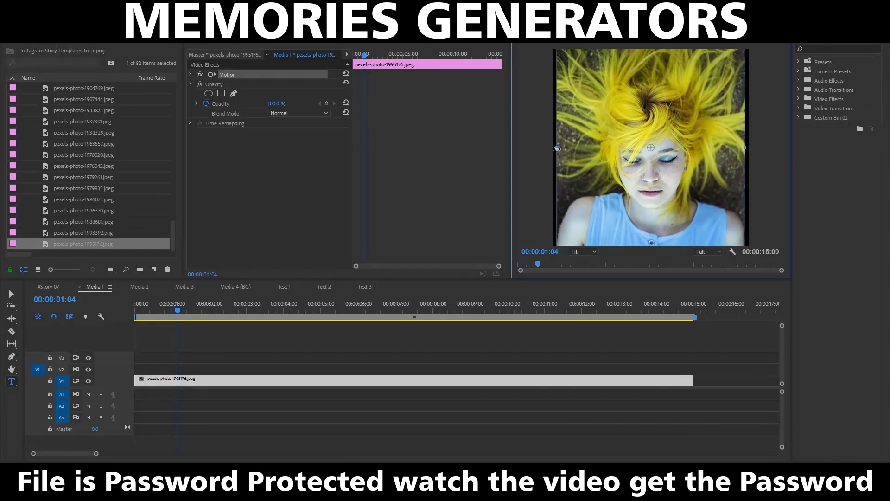
# Place pexels-photo-1993392.png in Media 2 and scale it down to fit.
pyautogui.click(139, 287)
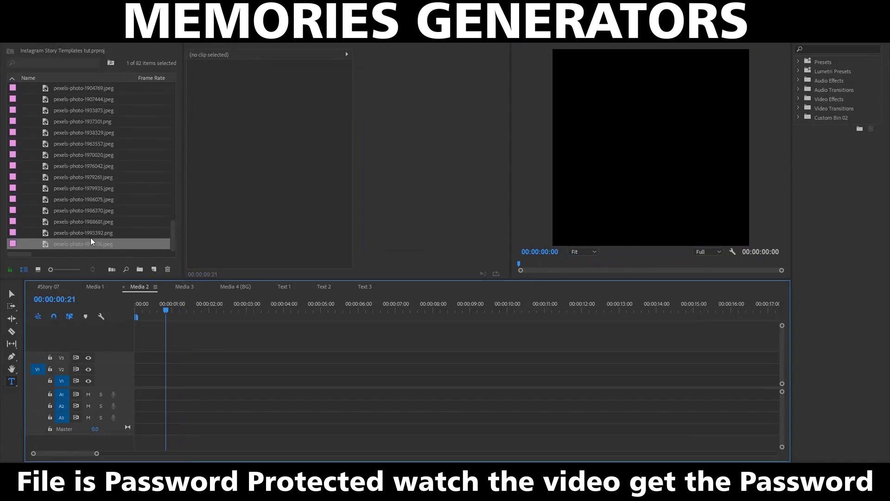
pyautogui.moveTo(46, 233); pyautogui.dragTo(169, 382)
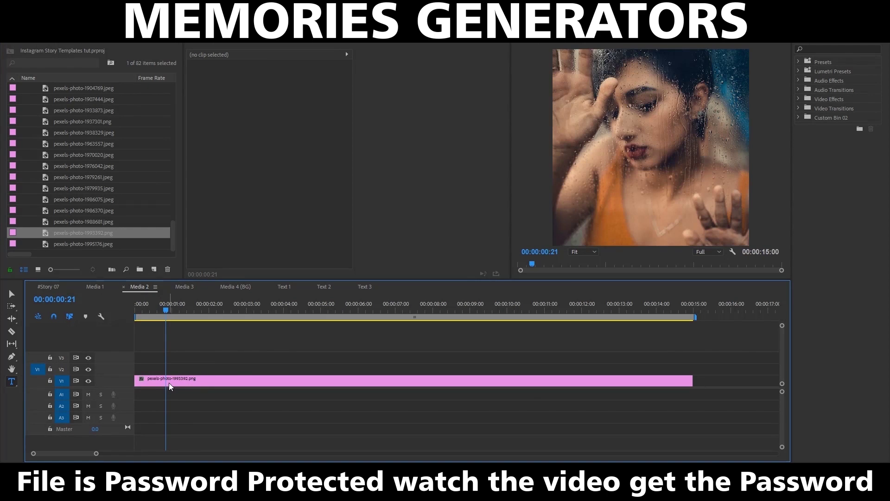
pyautogui.click(168, 383)
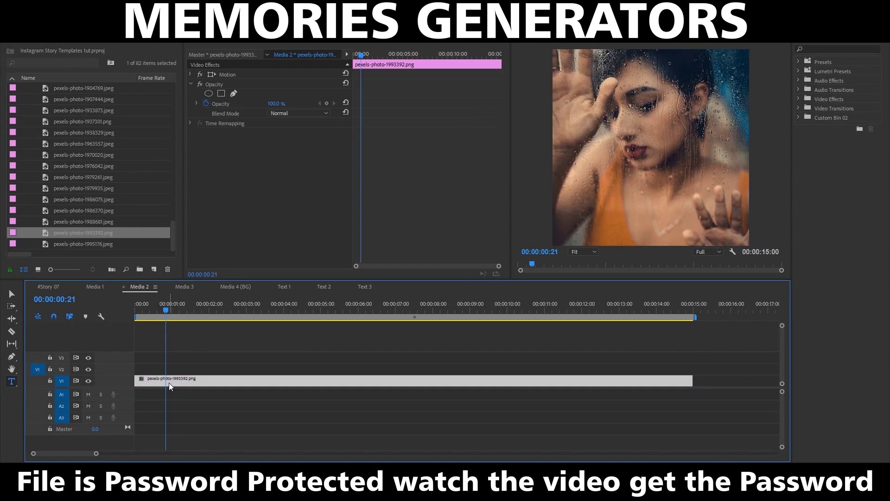
pyautogui.click(274, 75)
pyautogui.moveTo(537, 143); pyautogui.dragTo(546, 147)
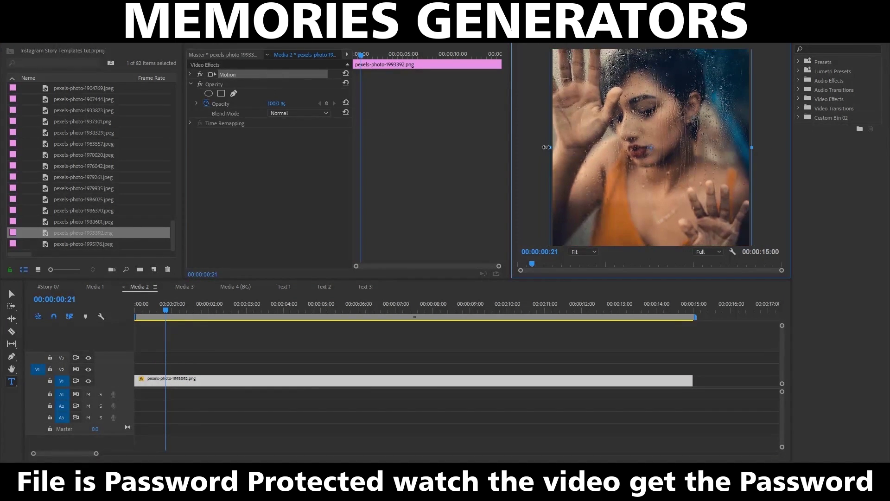
# Place pexels-photo-1988681.jpeg in Media 3 and scale it to the frame edges.
pyautogui.click(185, 286)
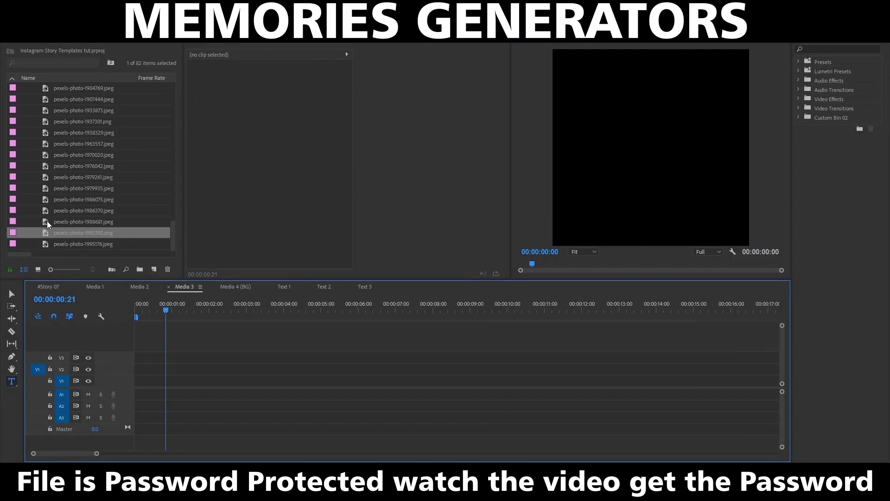
pyautogui.moveTo(46, 221); pyautogui.dragTo(129, 379)
pyautogui.click(158, 383)
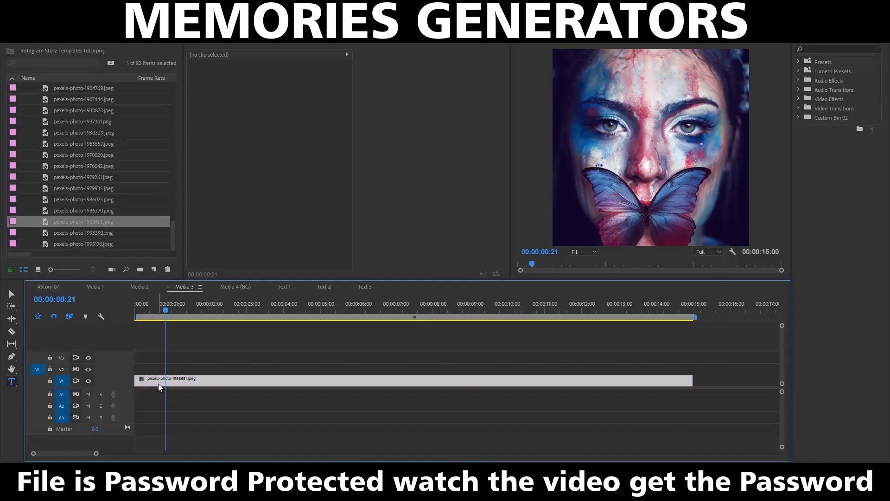
pyautogui.click(241, 76)
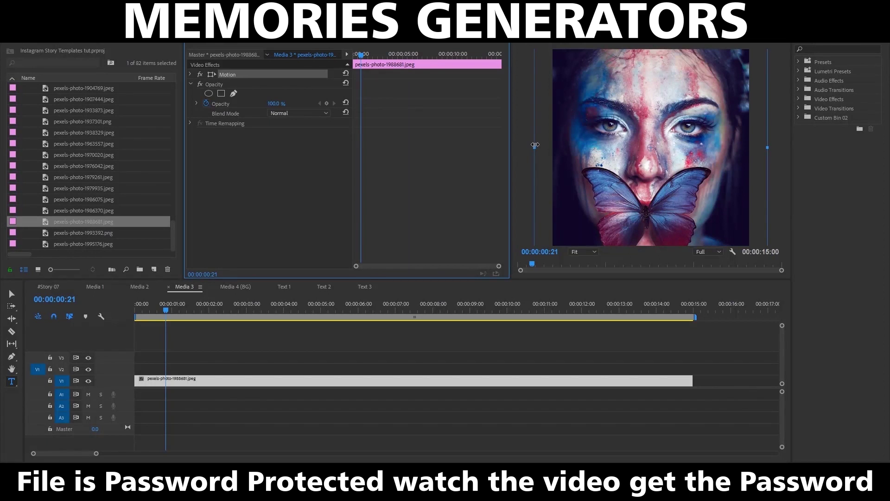
pyautogui.moveTo(535, 144); pyautogui.dragTo(545, 147)
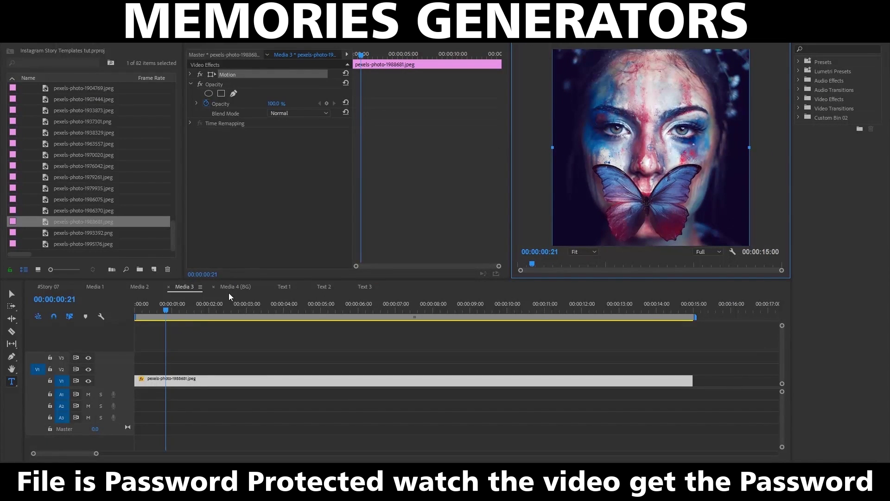
# Put pexels-photo-1986370.jpeg into Media 4 (BG) as the background photo.
pyautogui.click(232, 287)
pyautogui.moveTo(41, 212); pyautogui.dragTo(145, 388)
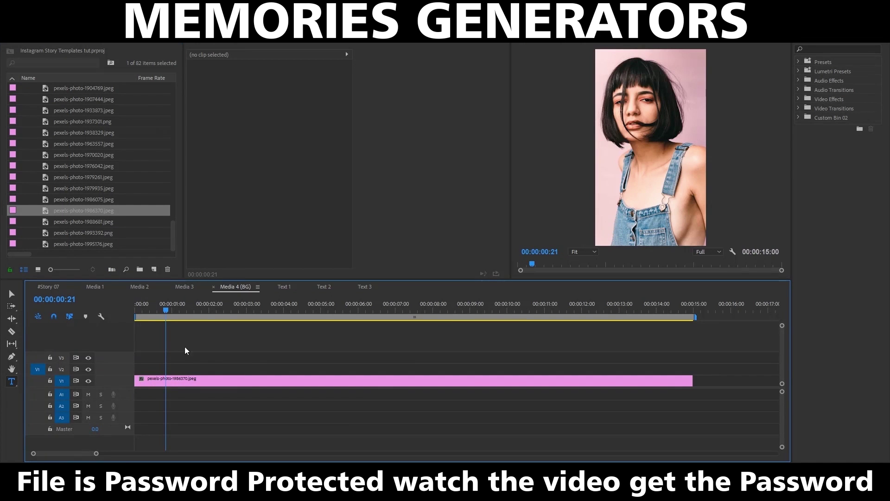
pyautogui.click(284, 288)
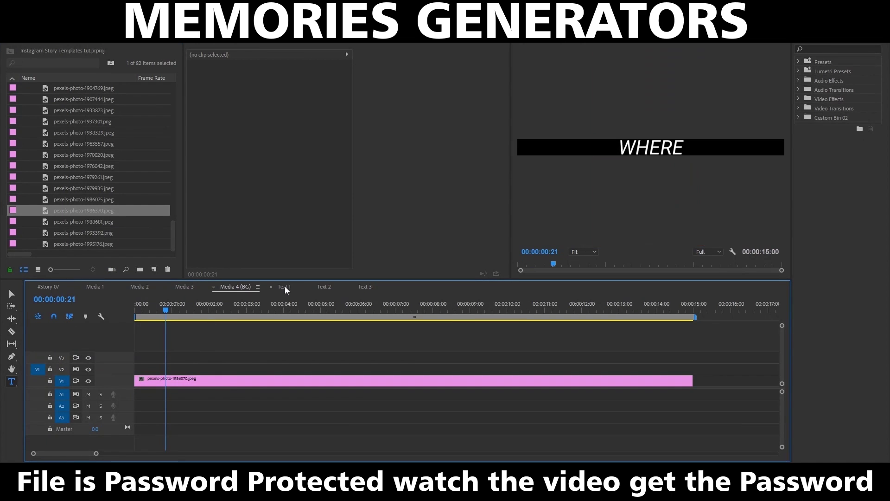
# Change Text 1 from WHERE to REPLACE and Text 2 from THE MAGIC to TEXT.
pyautogui.click(233, 381)
pyautogui.doubleClick(656, 150)
pyautogui.write('replace')
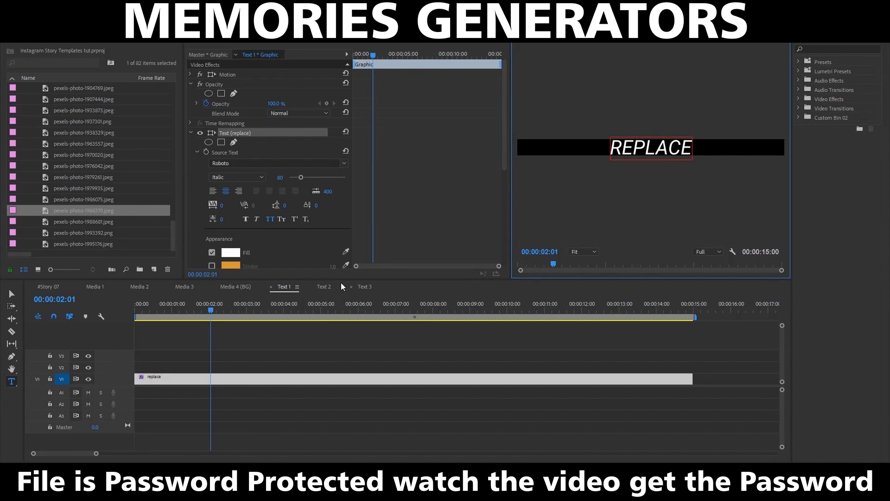
pyautogui.click(326, 287)
pyautogui.click(300, 382)
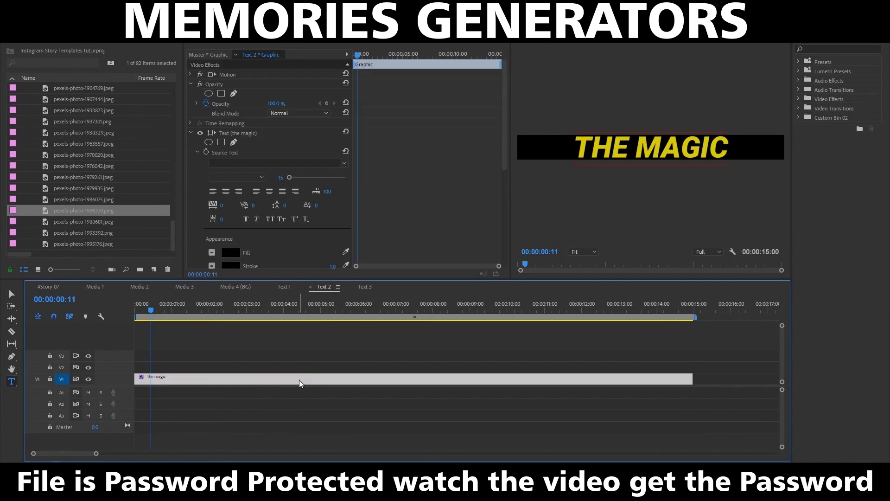
pyautogui.tripleClick(649, 148)
pyautogui.write('text')
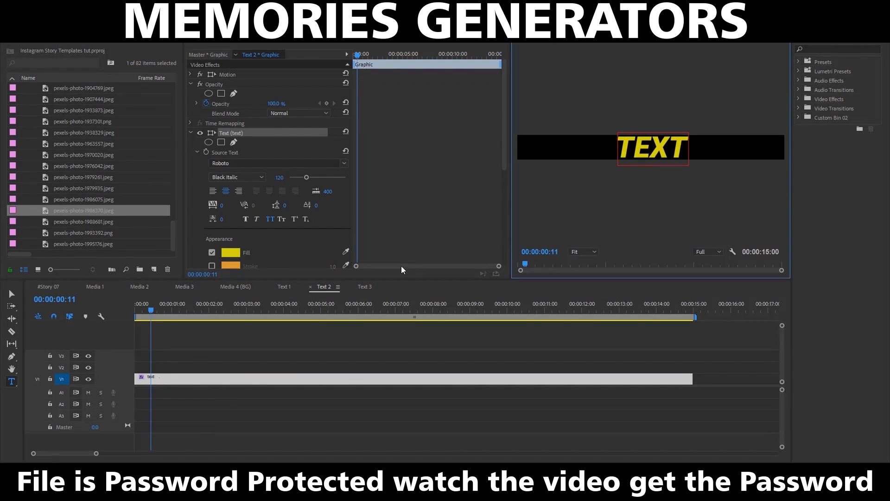
# Change Text 3 from HAPPENS to YOUR TEXT and scrub #Story 07 to check.
pyautogui.click(366, 287)
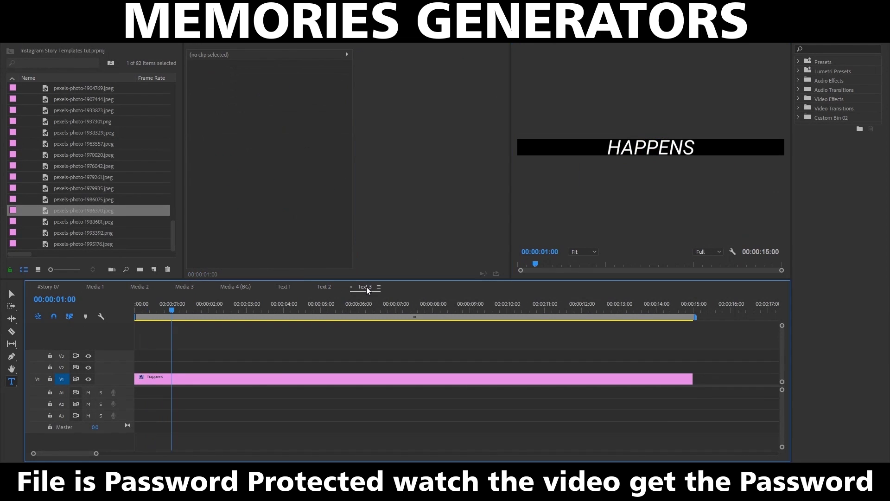
pyautogui.click(285, 378)
pyautogui.tripleClick(654, 149)
pyautogui.write('your text')
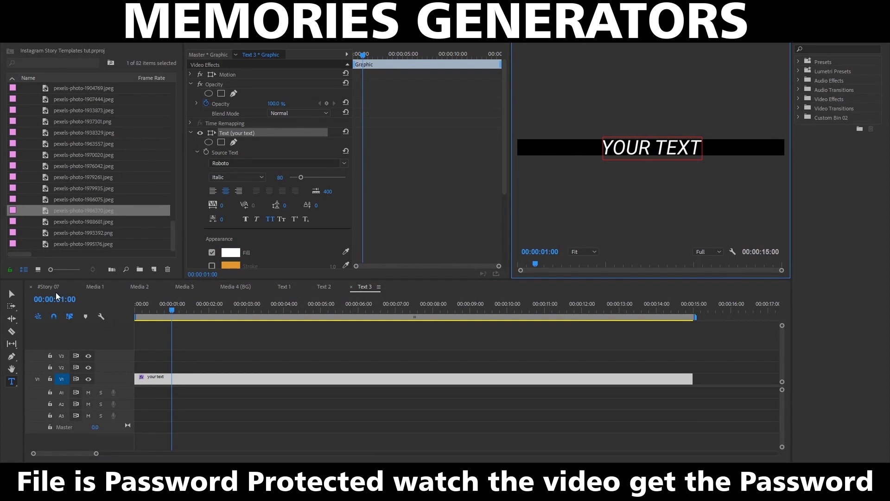
pyautogui.click(48, 288)
pyautogui.moveTo(139, 310); pyautogui.dragTo(269, 314)
# Set the Story 07 BG Color matte to purple B069D1.
pyautogui.click(199, 404)
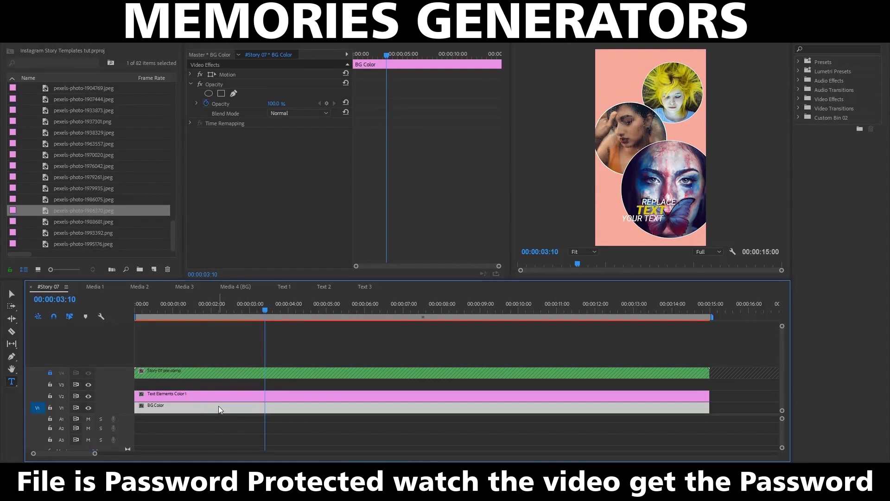
pyautogui.doubleClick(219, 405)
pyautogui.moveTo(477, 278); pyautogui.dragTo(476, 283)
pyautogui.click(400, 287)
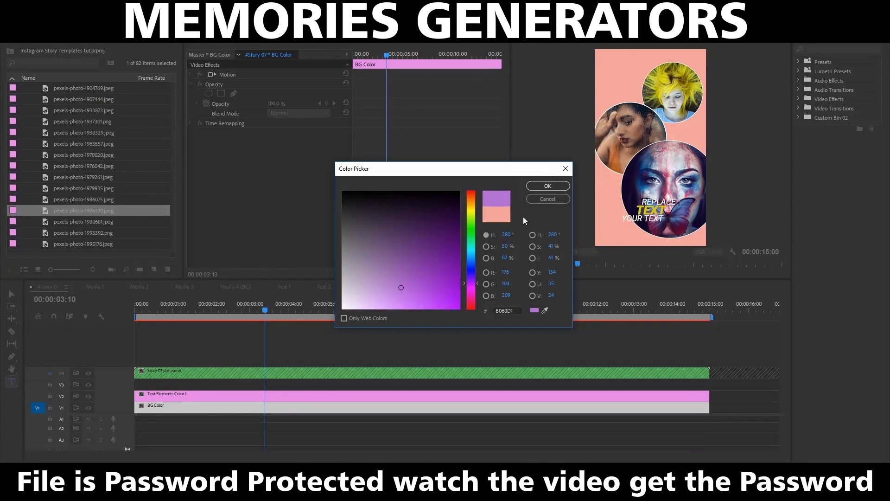
pyautogui.click(542, 185)
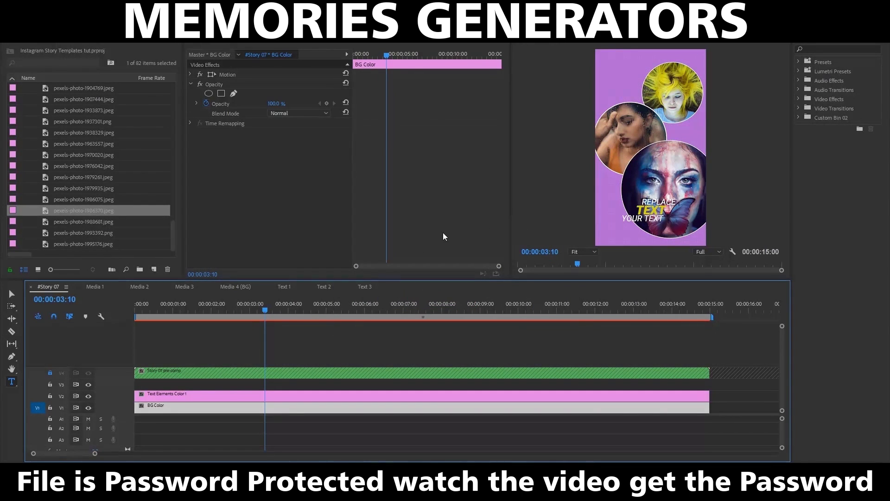
# Recolour Text Elements Color 1 from yellow to white FFFFFF and preview the story from the start.
pyautogui.moveTo(264, 310); pyautogui.dragTo(193, 311)
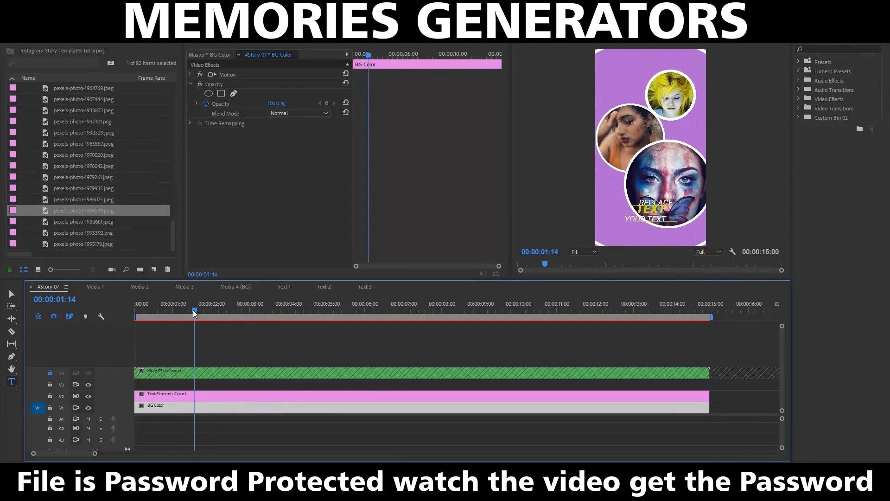
pyautogui.click(213, 397)
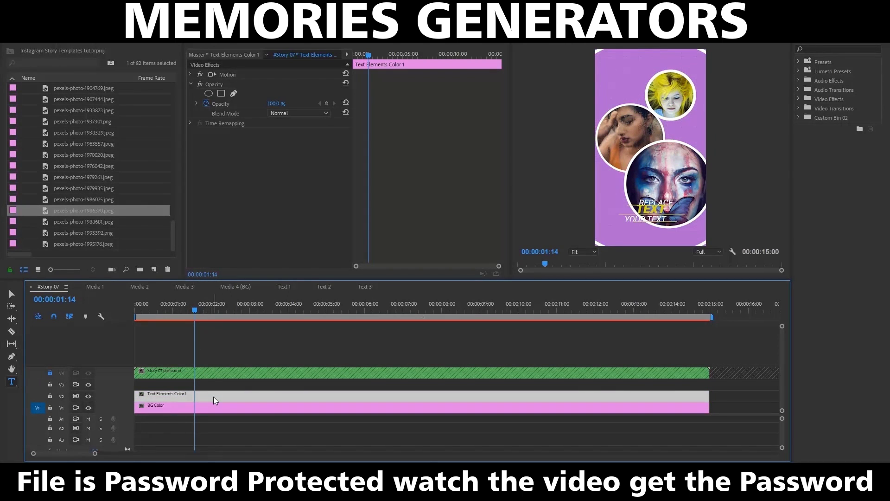
pyautogui.doubleClick(213, 397)
pyautogui.click(343, 308)
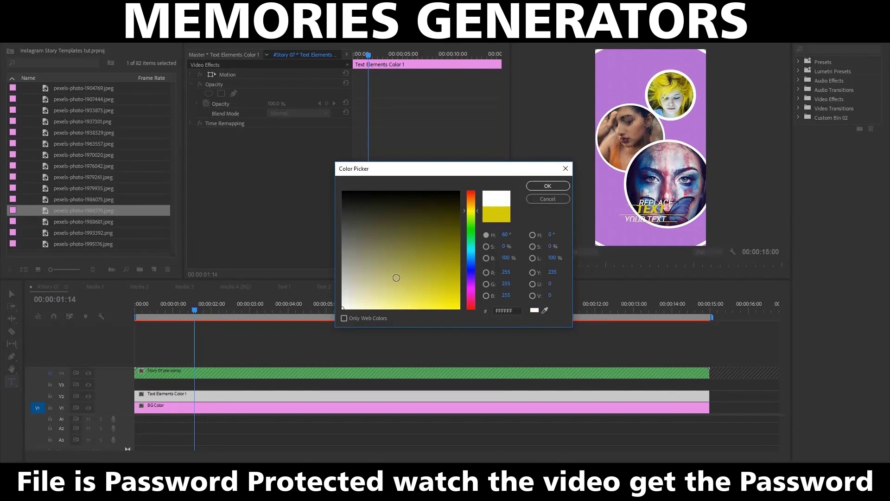
pyautogui.click(547, 187)
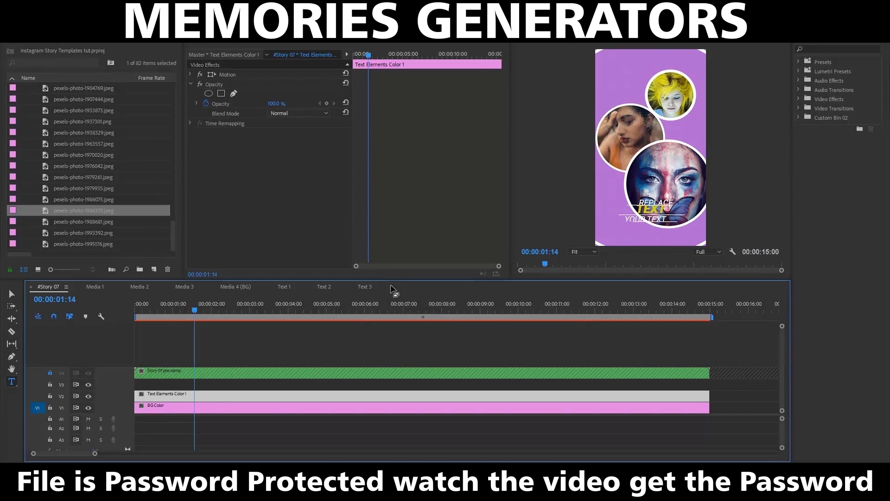
pyautogui.moveTo(193, 310); pyautogui.dragTo(138, 308)
pyautogui.press('space')
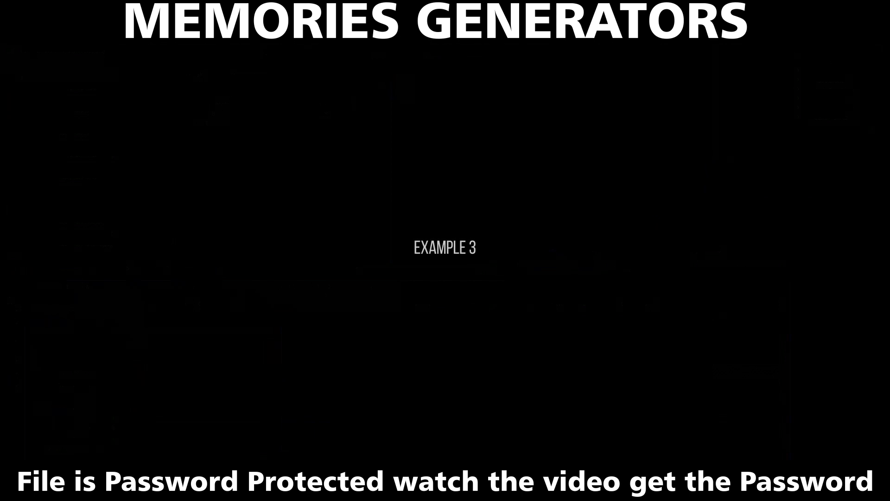
# Expand the Story 20 bin and open the #Story 20 sequence to preview it.
pyautogui.scroll(-5, 110, 172)
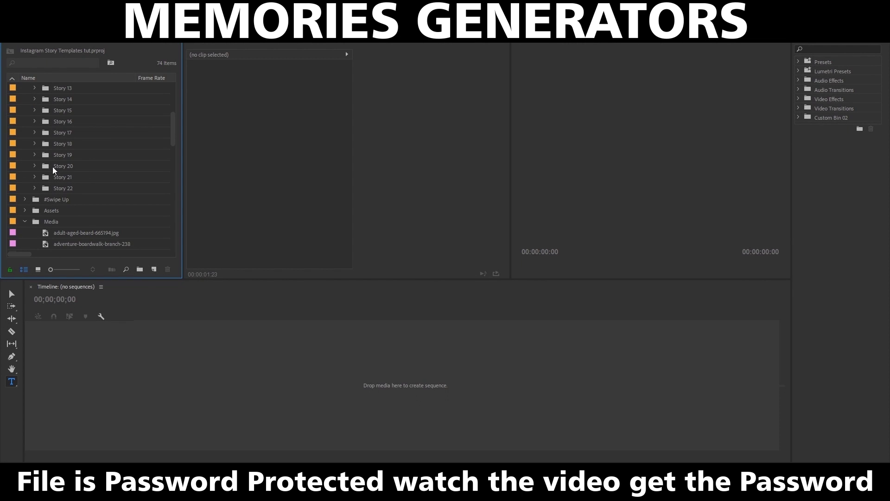
pyautogui.click(35, 165)
pyautogui.doubleClick(56, 176)
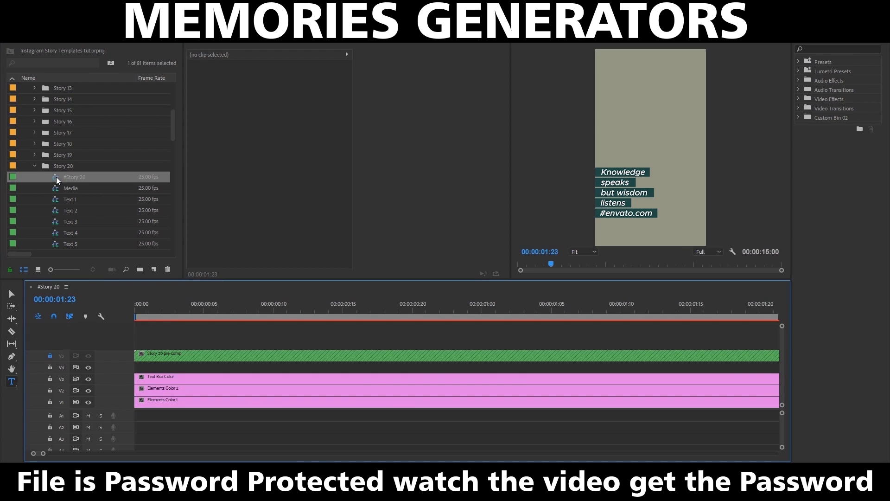
pyautogui.moveTo(138, 307)
pyautogui.mouseDown()
pyautogui.moveTo(538, 310)
pyautogui.moveTo(98, 314)
pyautogui.mouseUp()
# Open the Media and Text 1 through Text 5 sequences in the timeline.
pyautogui.click(55, 189)
pyautogui.scroll(-5, 54, 188)
pyautogui.keyDown('shift'); pyautogui.click(55, 190); pyautogui.keyUp('shift')
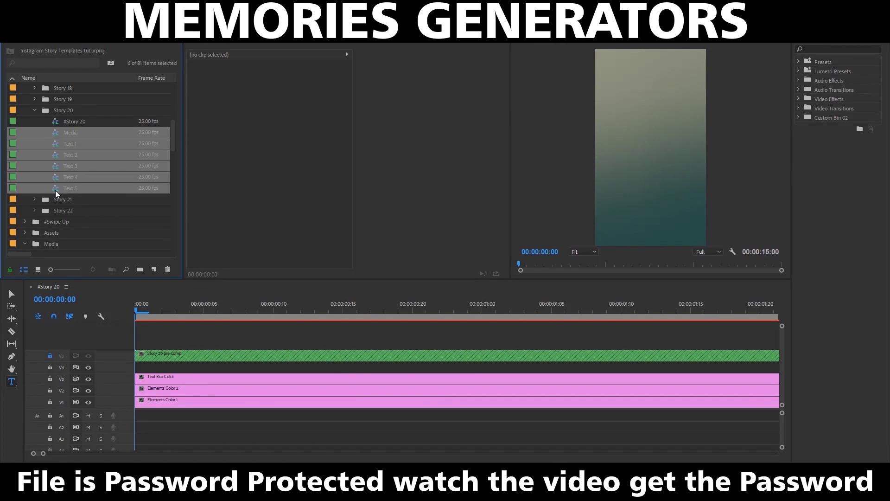
pyautogui.rightClick(54, 189)
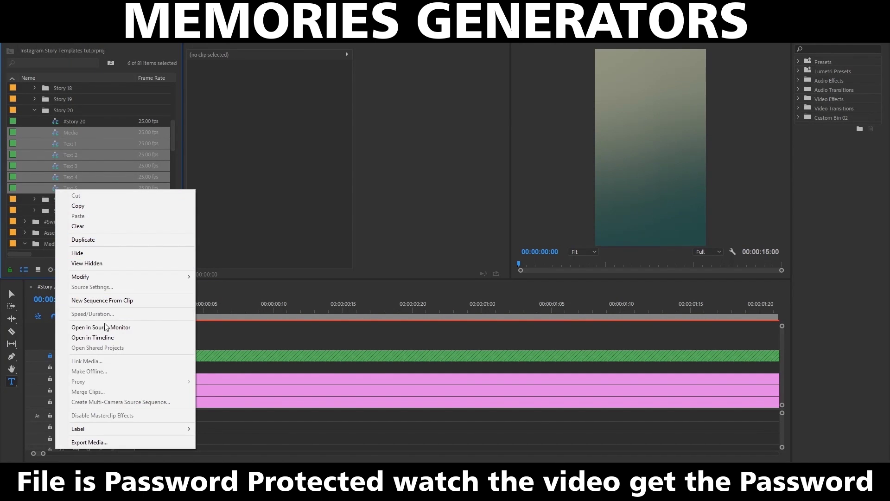
pyautogui.click(103, 341)
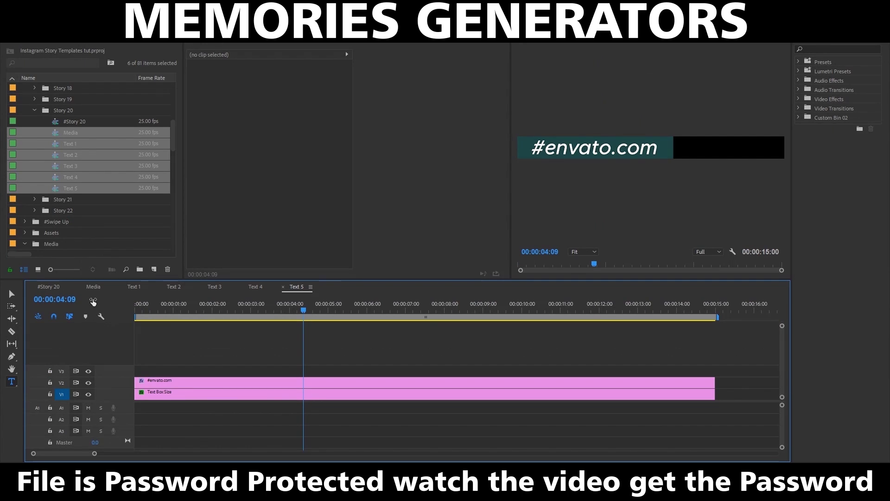
# Place adult-aged-beard-665194.jpg in the Media sequence, scale it to fit, then select Text 1's Knowledge clip.
pyautogui.click(92, 287)
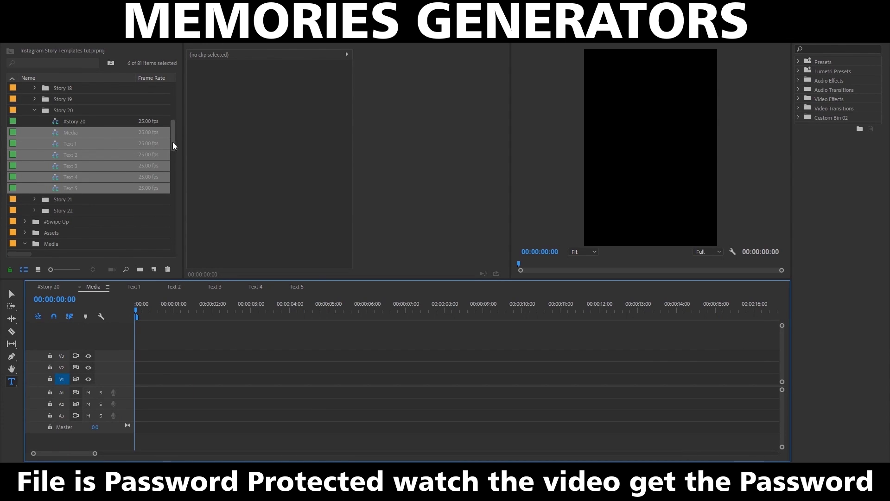
pyautogui.moveTo(172, 146); pyautogui.dragTo(172, 163)
pyautogui.moveTo(47, 132); pyautogui.dragTo(123, 377)
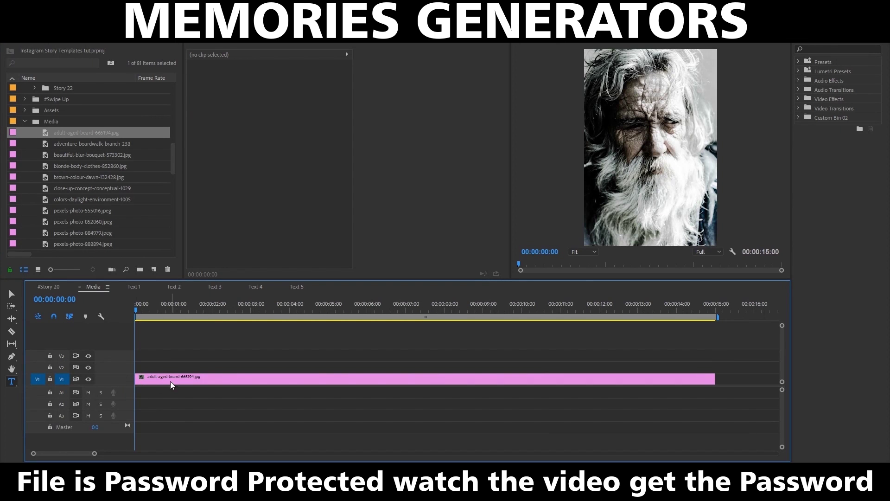
pyautogui.click(171, 379)
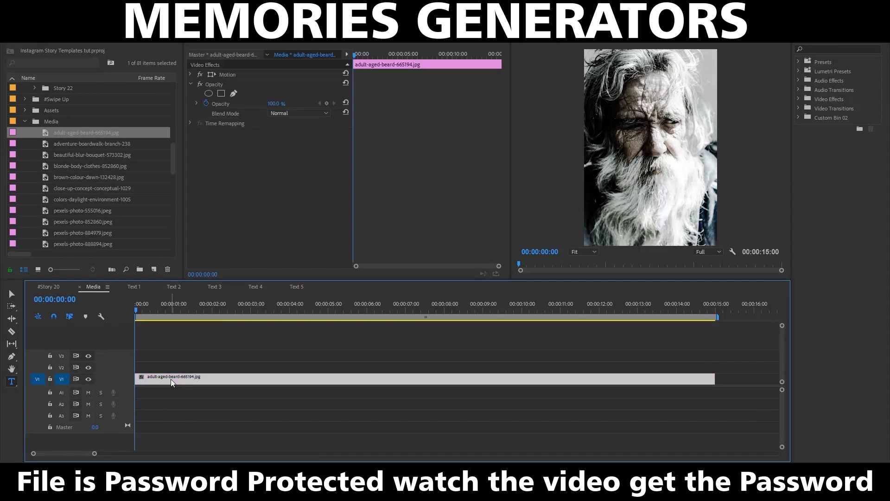
pyautogui.click(234, 75)
pyautogui.moveTo(552, 150); pyautogui.dragTo(622, 172)
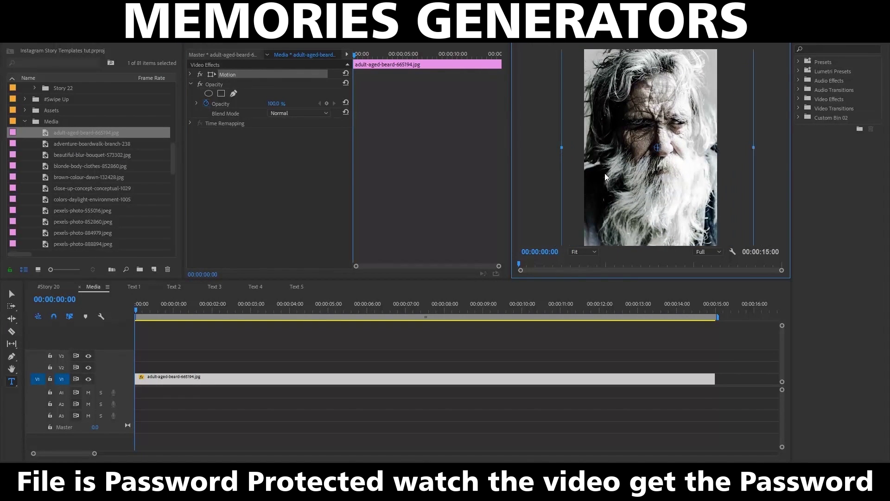
pyautogui.click(134, 287)
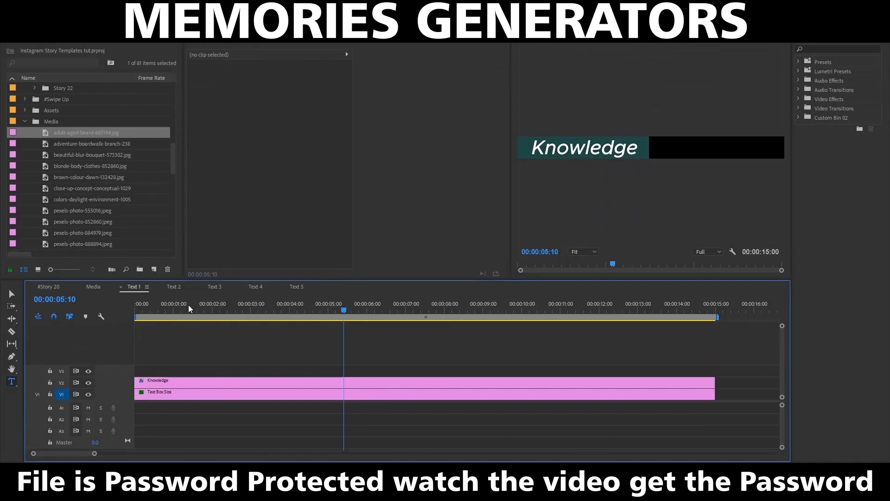
pyautogui.click(195, 383)
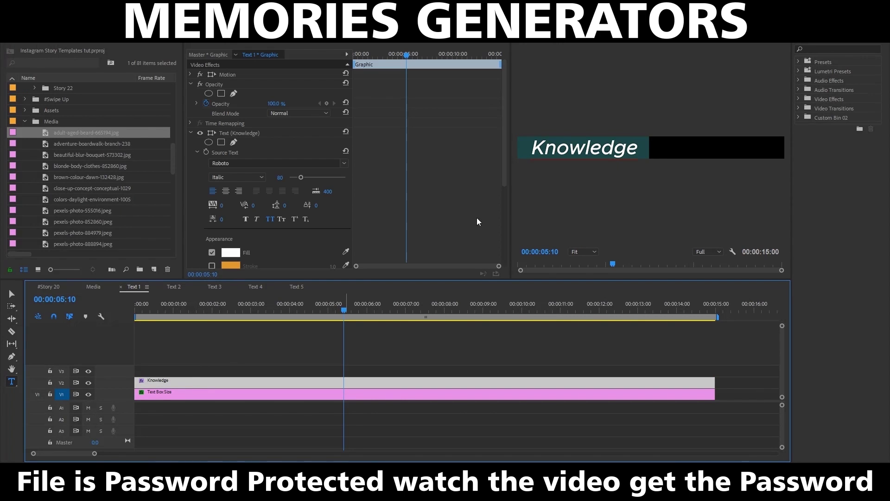
# Change Text 1 from Knowledge to 'change text' and widen its text box to fit.
pyautogui.doubleClick(581, 150)
pyautogui.write('change text')
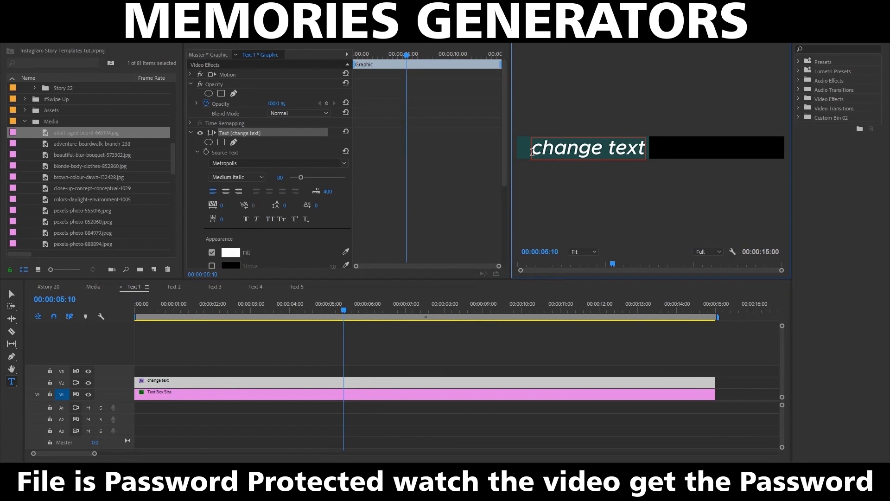
pyautogui.click(337, 397)
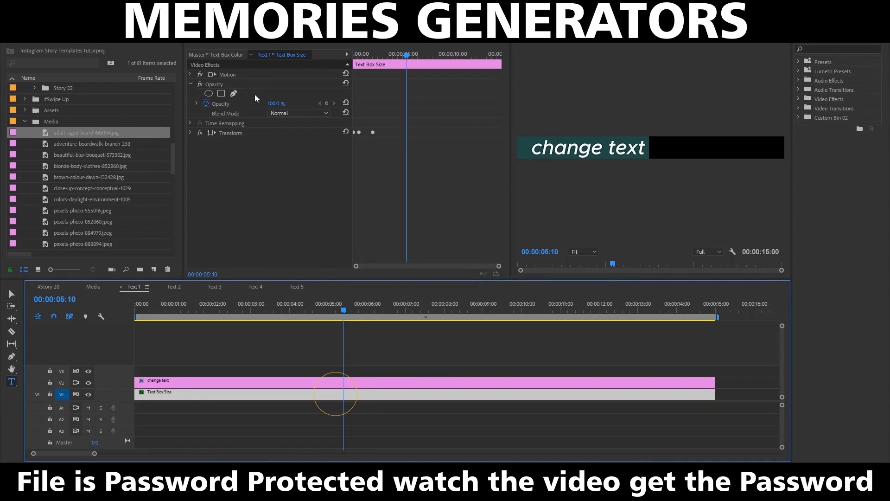
pyautogui.click(241, 75)
pyautogui.click(645, 149)
pyautogui.moveTo(649, 148); pyautogui.dragTo(664, 148)
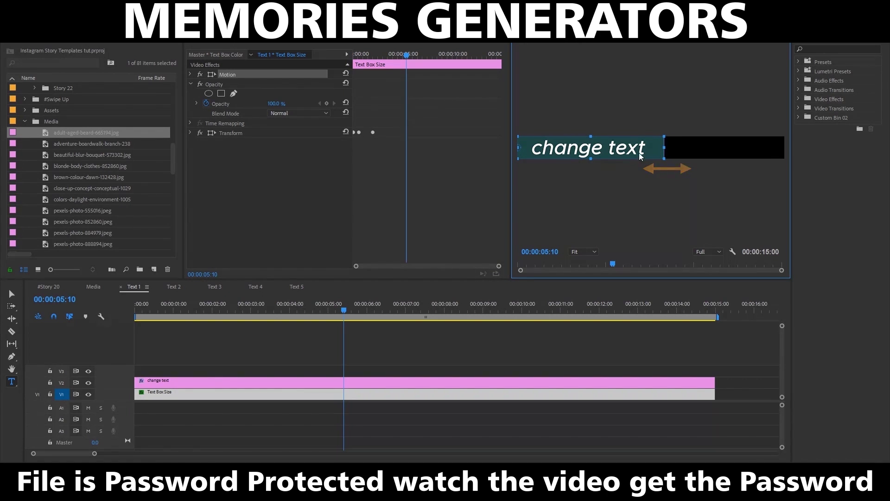
# Change Text 2 from speaks to 'same here' and widen its text box to fit.
pyautogui.click(179, 286)
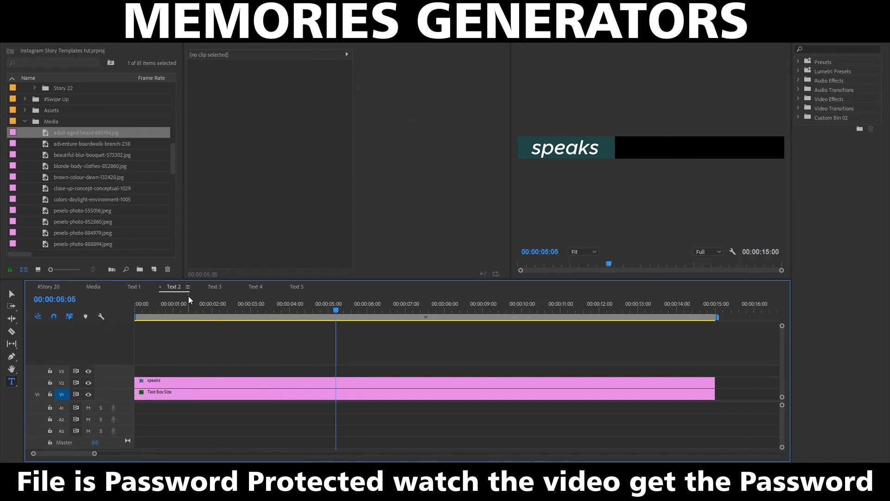
pyautogui.click(248, 381)
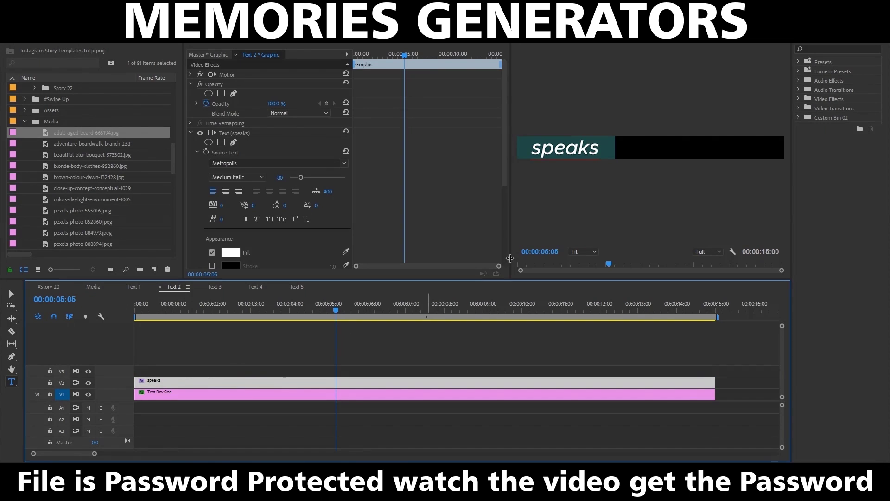
pyautogui.doubleClick(568, 148)
pyautogui.write('same here')
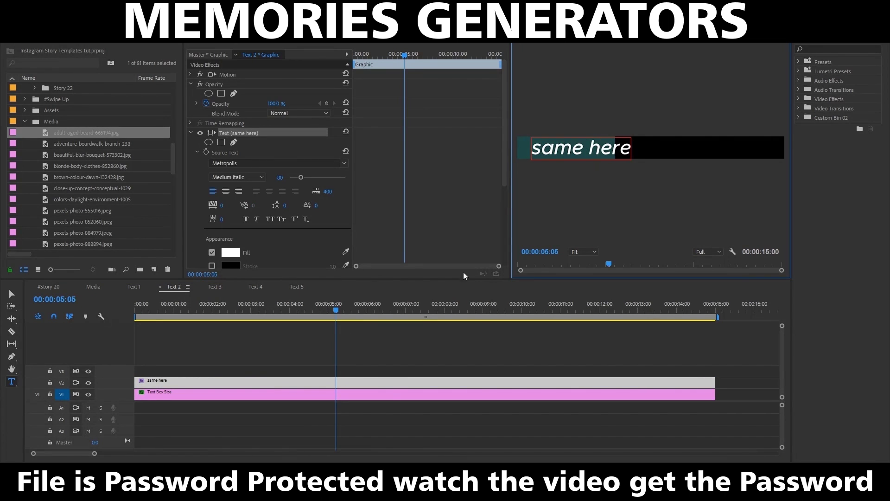
pyautogui.click(387, 397)
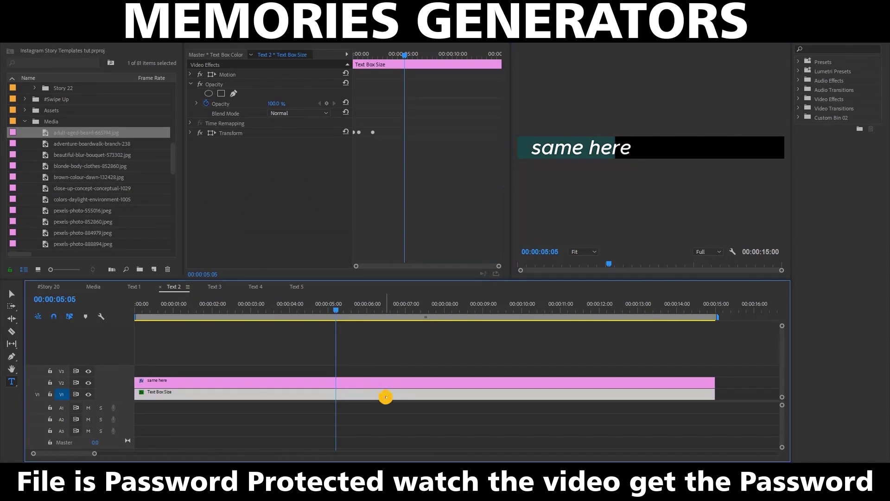
pyautogui.click(234, 74)
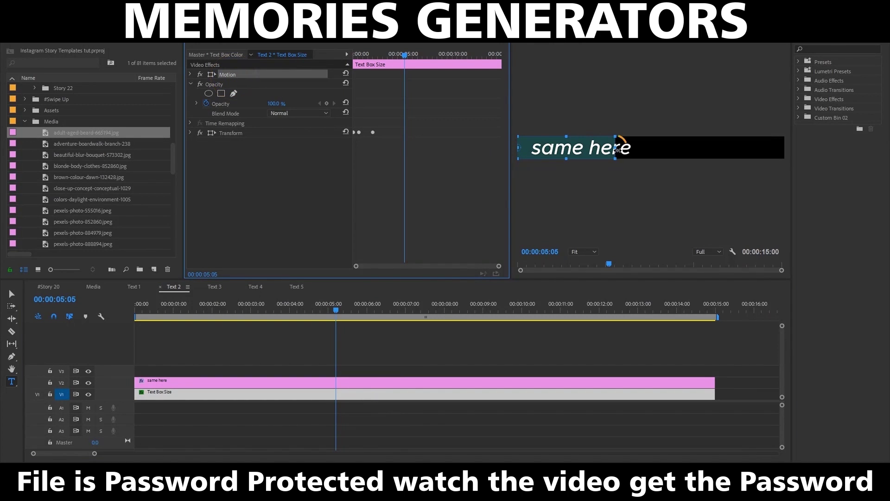
pyautogui.moveTo(617, 150); pyautogui.dragTo(650, 147)
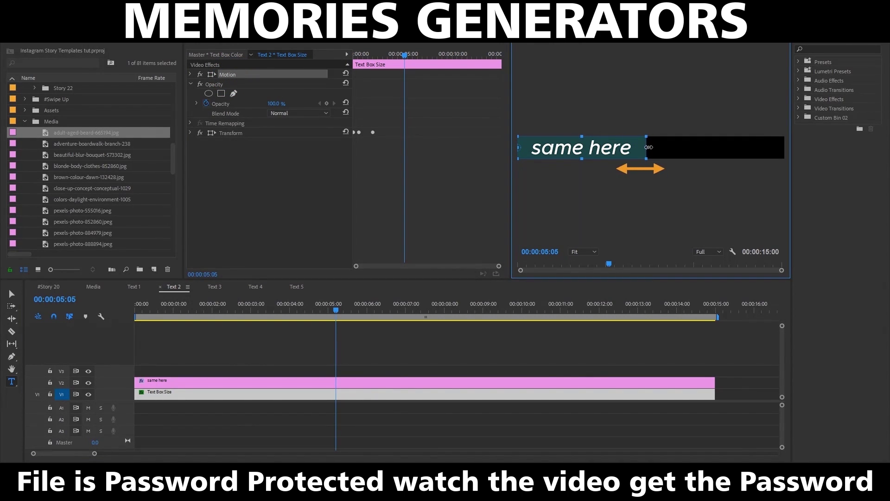
# Replace Text 3's 'but wisdom' caption with 'and here' and narrow its text box to fit.
pyautogui.click(215, 286)
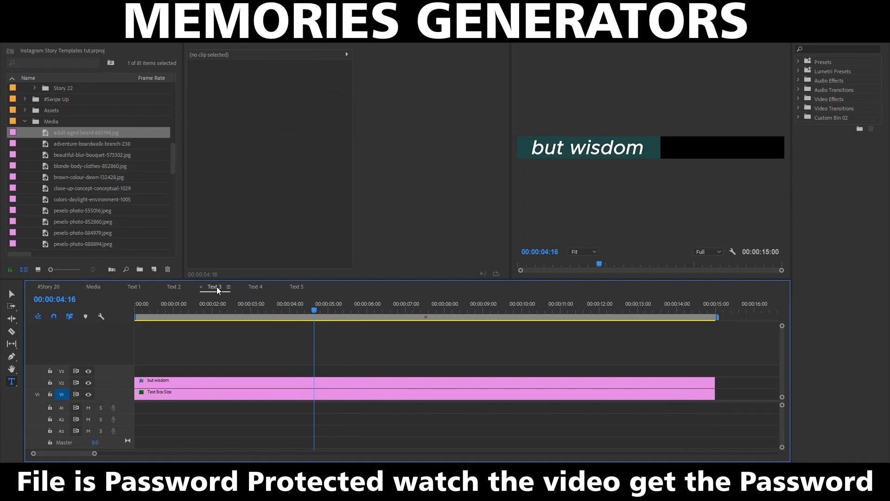
pyautogui.click(281, 381)
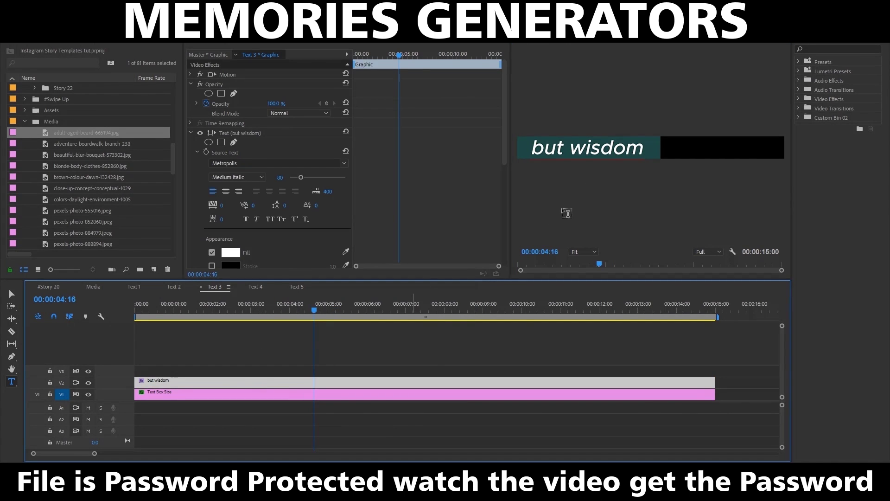
pyautogui.tripleClick(598, 146)
pyautogui.write('and here')
pyautogui.click(372, 393)
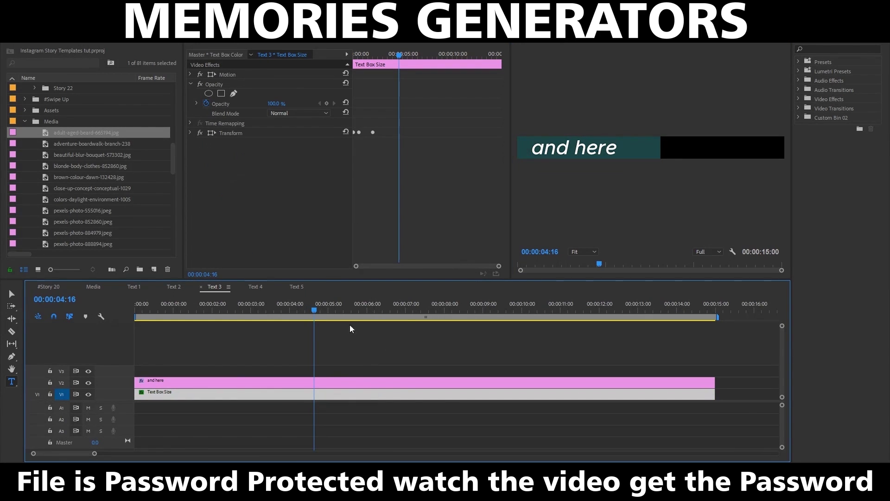
pyautogui.click(241, 74)
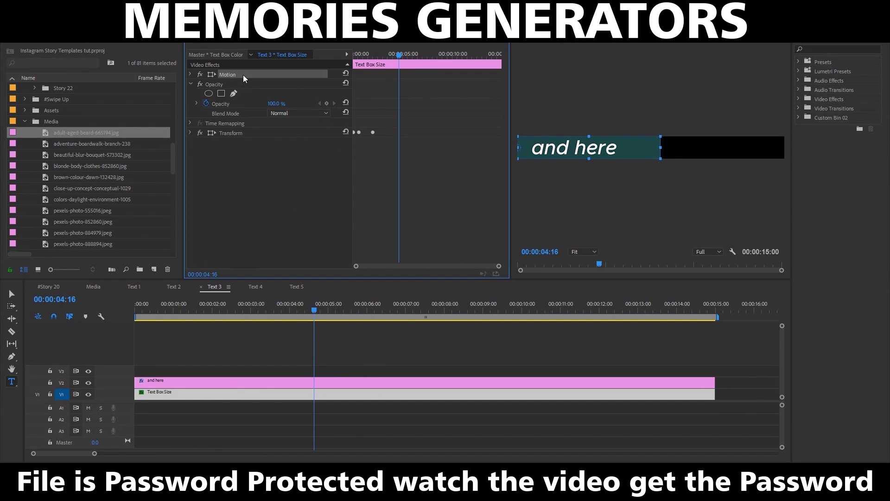
pyautogui.moveTo(660, 147); pyautogui.dragTo(633, 148)
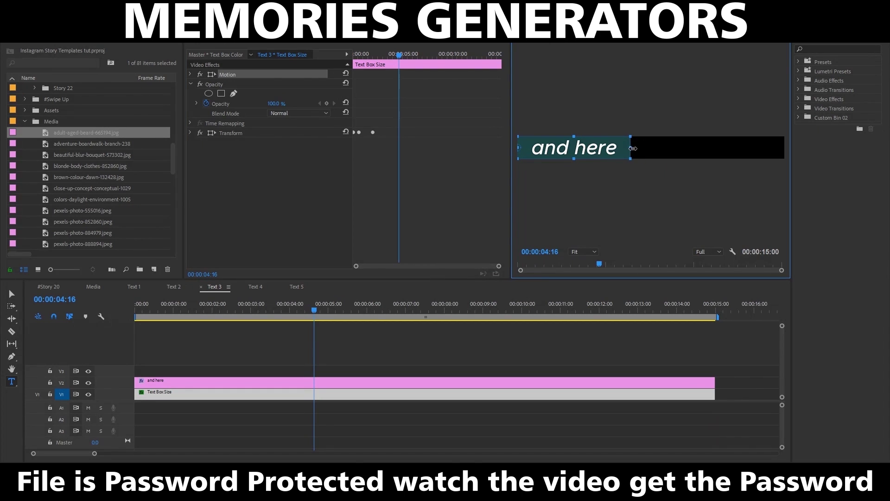
# Check Text 4 and Text 5, then return to #Story 20 at the frame showing the captions.
pyautogui.click(258, 288)
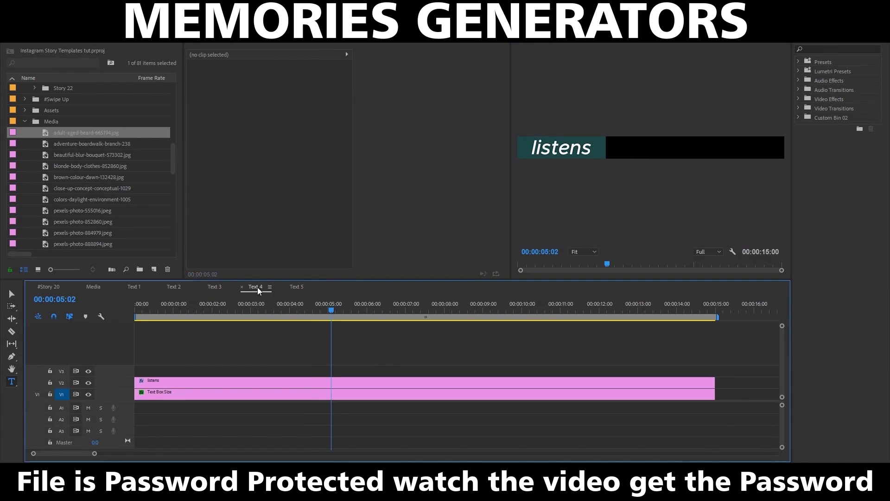
pyautogui.click(296, 288)
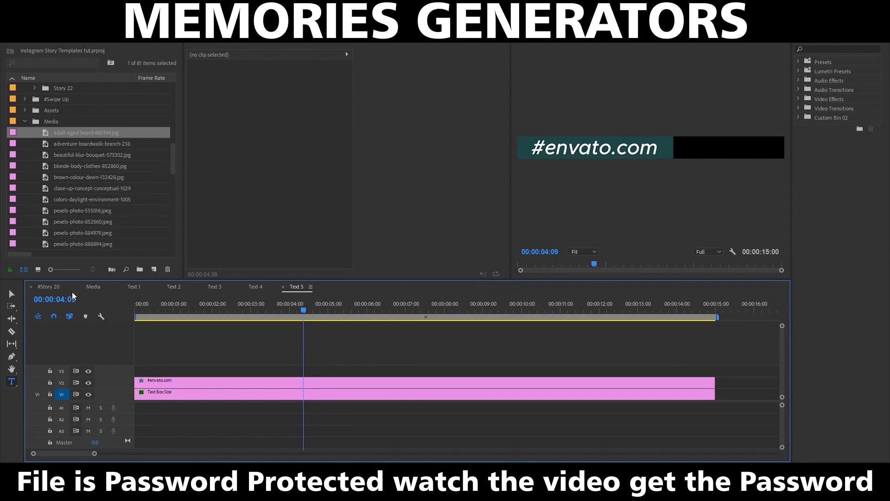
pyautogui.click(48, 287)
pyautogui.moveTo(147, 311); pyautogui.dragTo(686, 309)
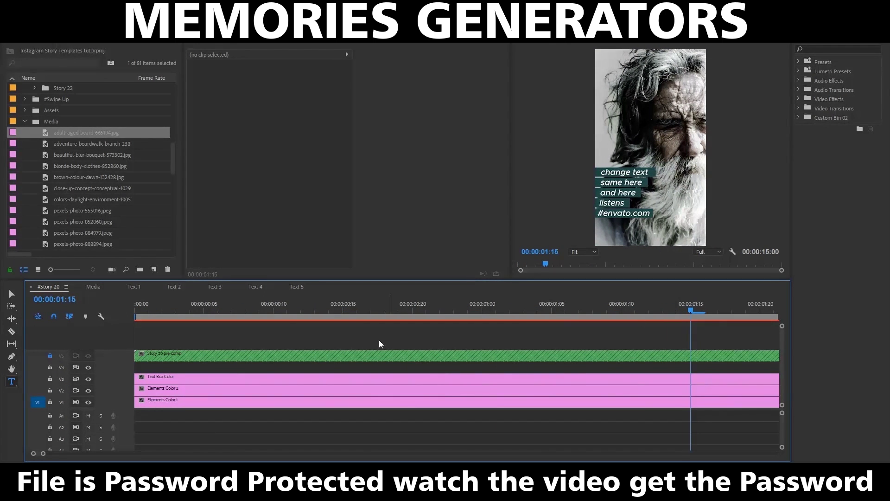
# Change the Text Box Color matte from teal to purple.
pyautogui.click(169, 379)
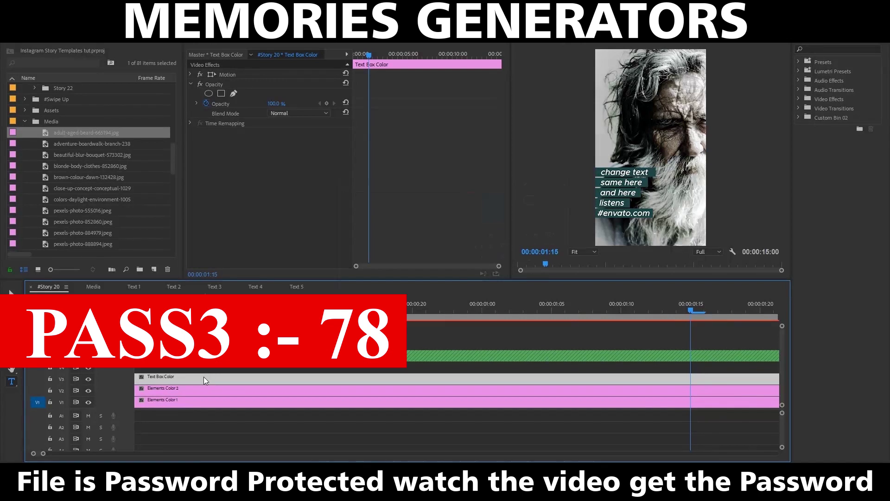
pyautogui.doubleClick(204, 377)
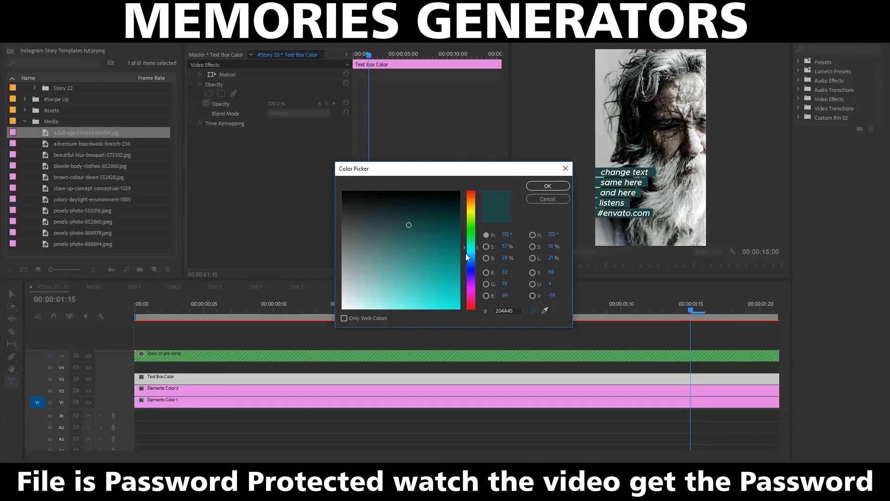
pyautogui.moveTo(477, 248); pyautogui.dragTo(482, 284)
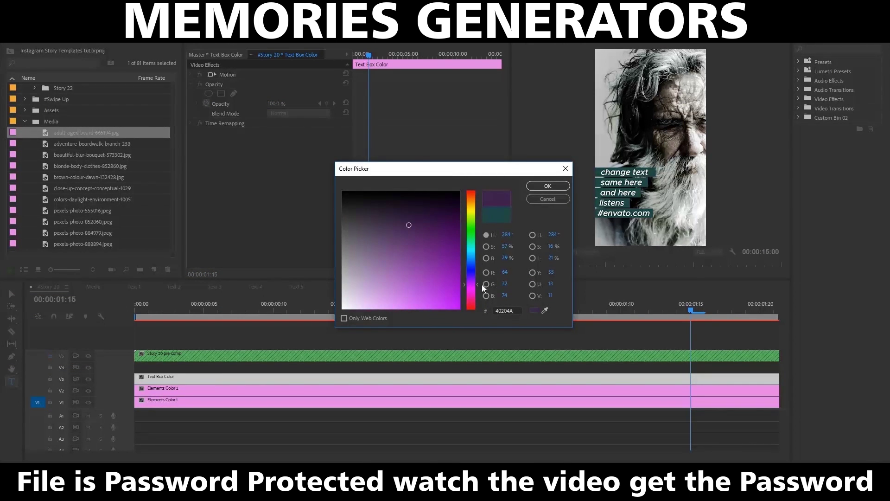
pyautogui.click(545, 186)
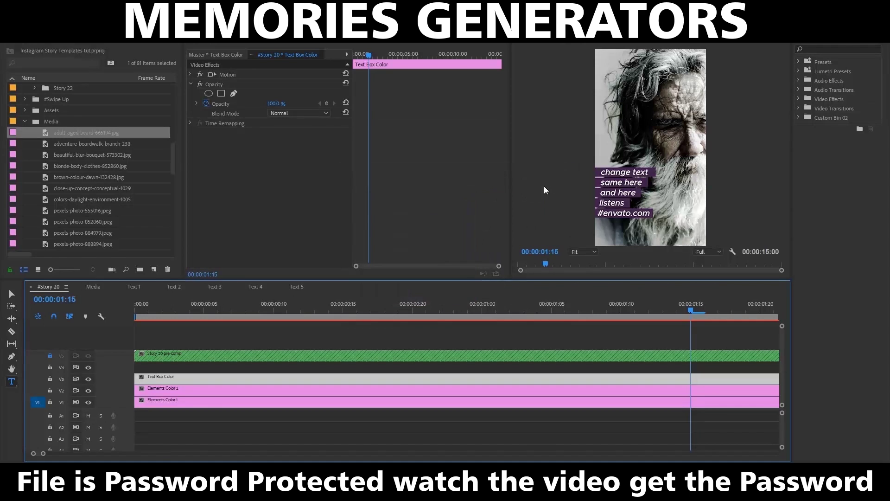
# Set Elements Color 1 to a yellow-green.
pyautogui.click(338, 400)
pyautogui.click(364, 308)
pyautogui.moveTo(365, 308); pyautogui.dragTo(258, 306)
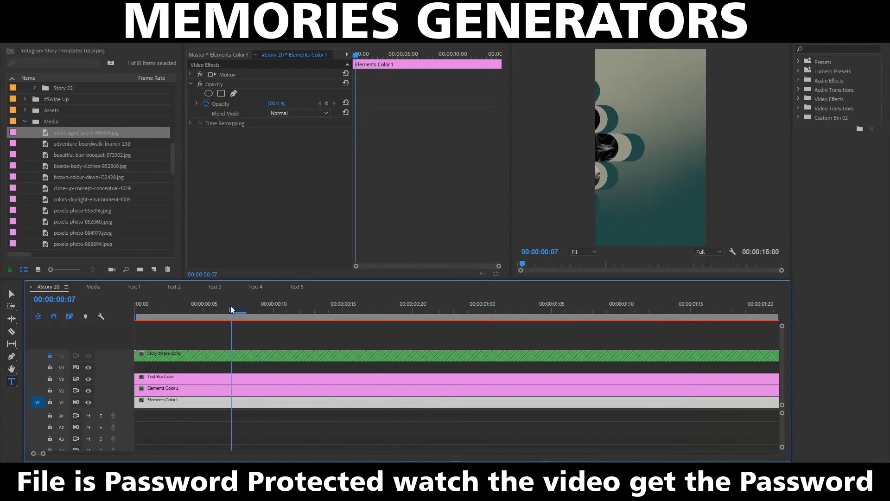
pyautogui.doubleClick(237, 400)
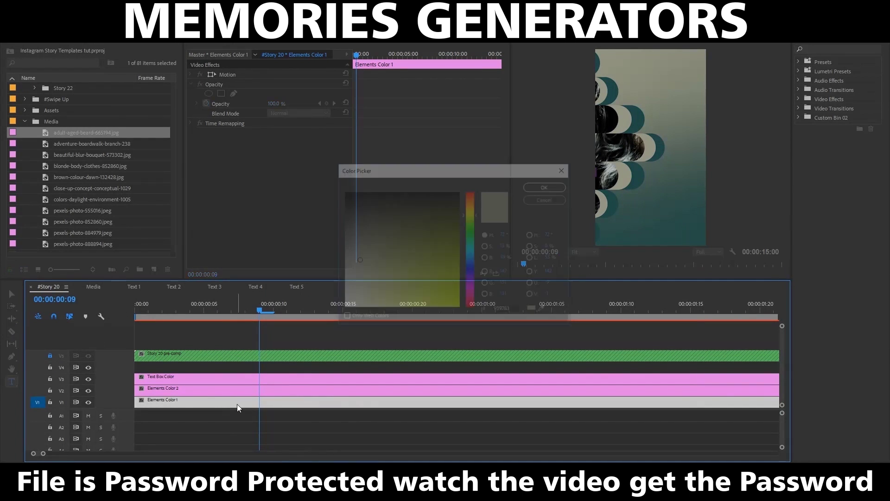
pyautogui.moveTo(360, 261); pyautogui.dragTo(389, 297)
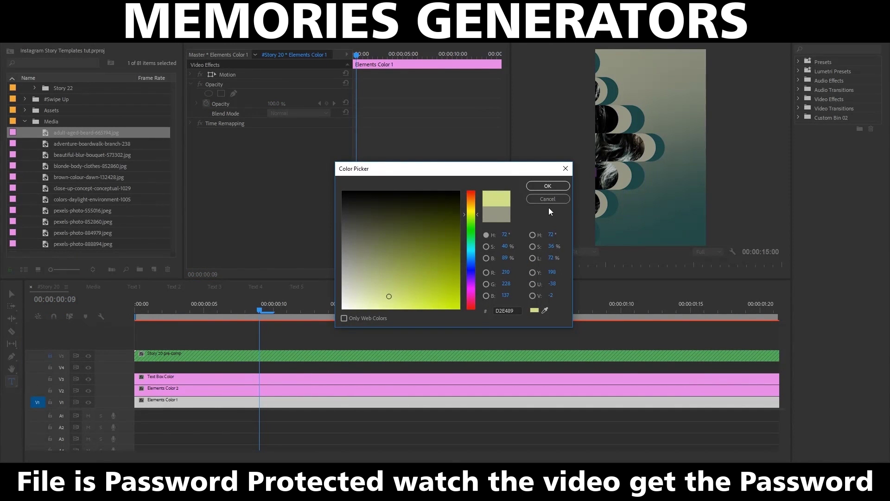
pyautogui.click(548, 186)
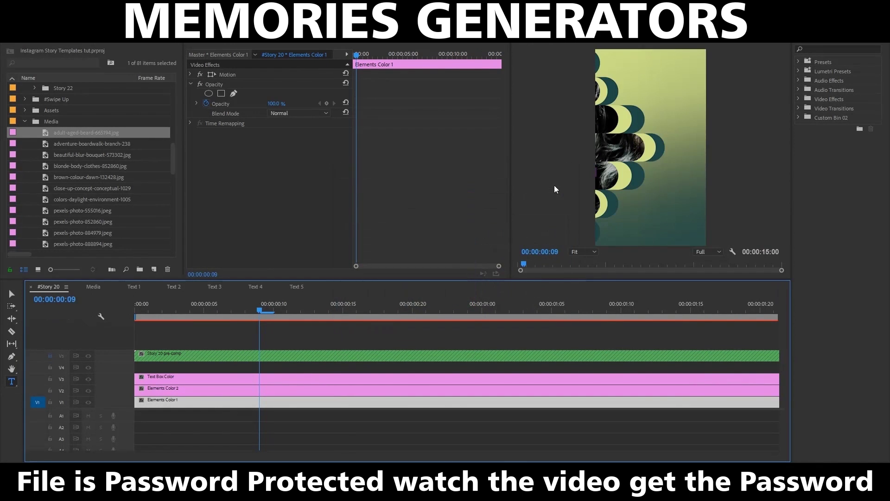
# Set Elements Color 2 to a lighter teal and play back the recoloured story.
pyautogui.doubleClick(257, 391)
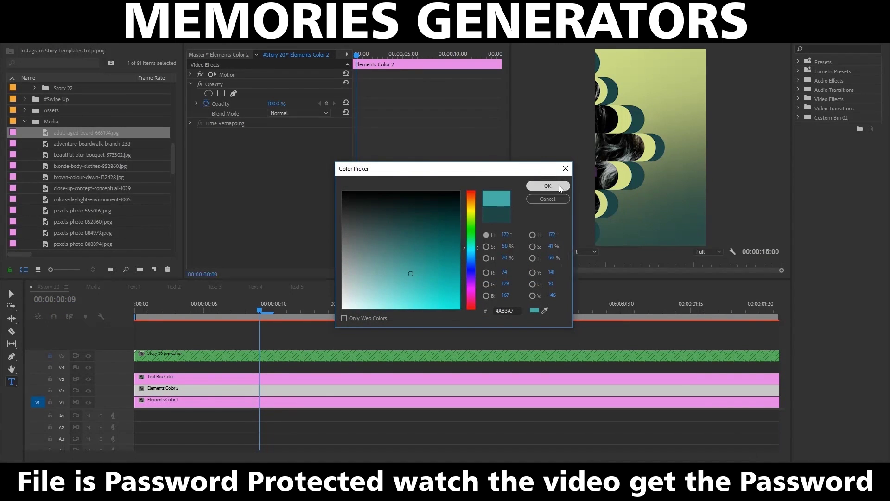
pyautogui.click(548, 186)
pyautogui.press('\\')
pyautogui.moveTo(253, 308); pyautogui.dragTo(138, 308)
pyautogui.click(175, 332)
pyautogui.press('space')
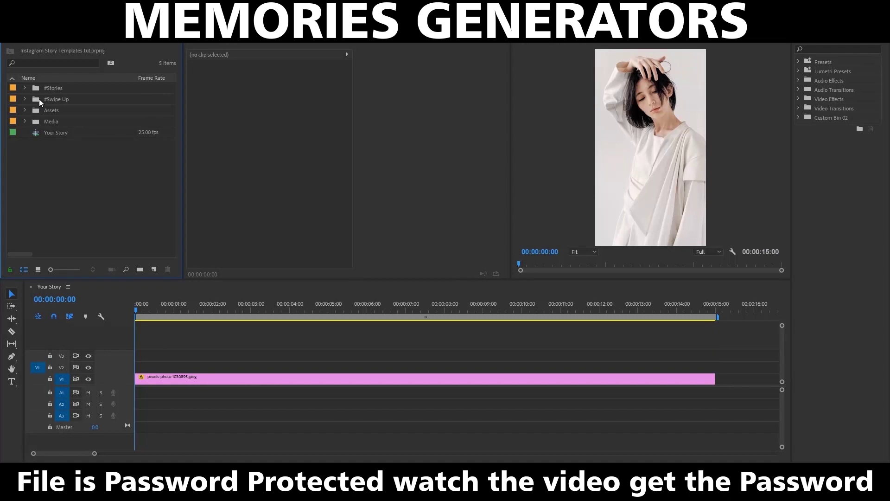
# Place Swipe Up 03 from the #Swipe Up bin above the photo, trimmed to the photo's length.
pyautogui.click(37, 99)
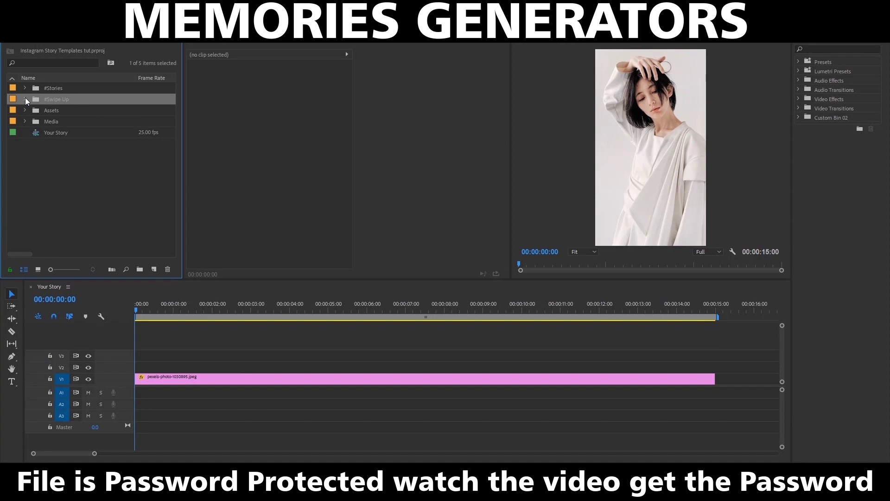
pyautogui.click(25, 99)
pyautogui.click(34, 133)
pyautogui.moveTo(55, 143)
pyautogui.mouseDown()
pyautogui.moveTo(136, 364)
pyautogui.moveTo(173, 364)
pyautogui.mouseUp()
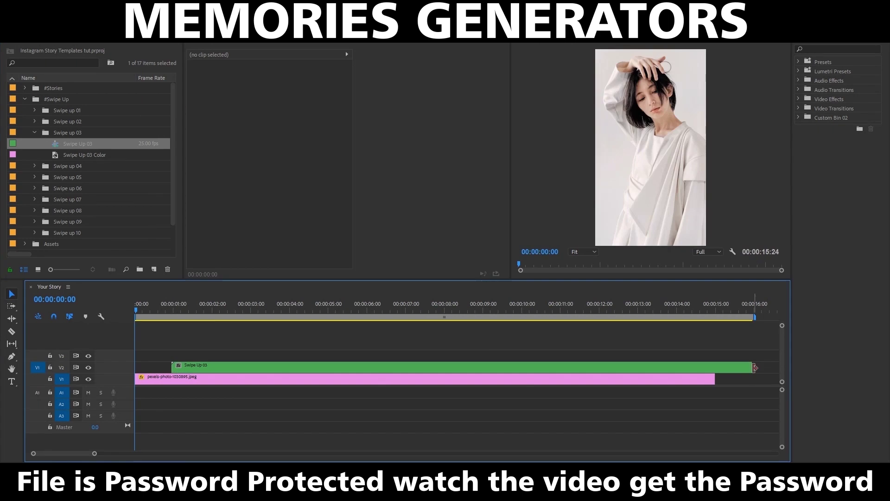
pyautogui.moveTo(752, 367); pyautogui.dragTo(715, 367)
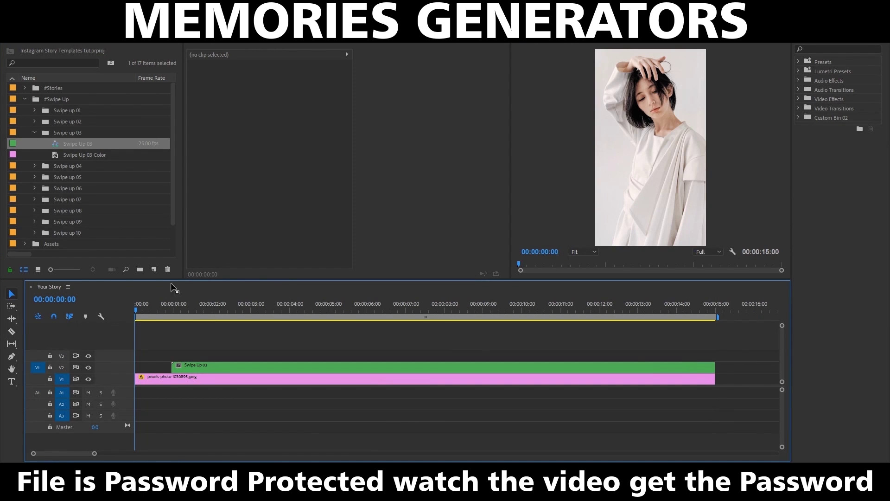
# Make Swipe Up 03 Color dark grey.
pyautogui.moveTo(143, 307); pyautogui.dragTo(254, 323)
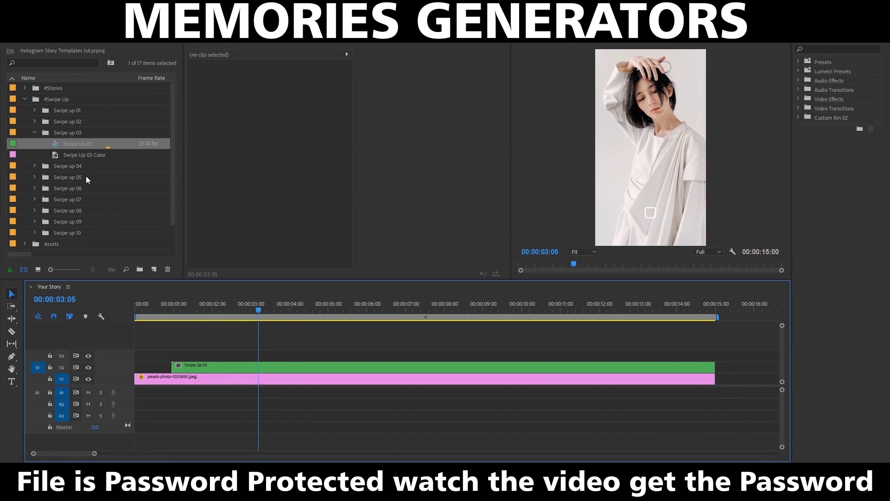
pyautogui.doubleClick(56, 155)
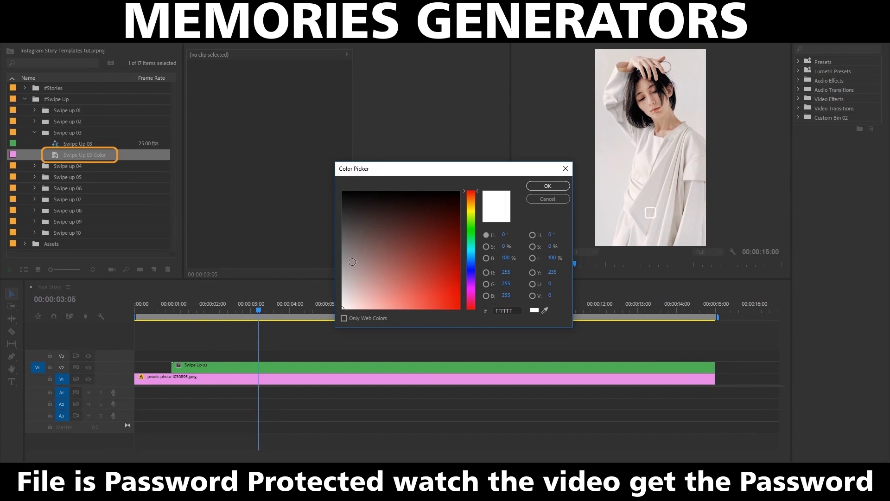
pyautogui.click(348, 230)
pyautogui.click(548, 186)
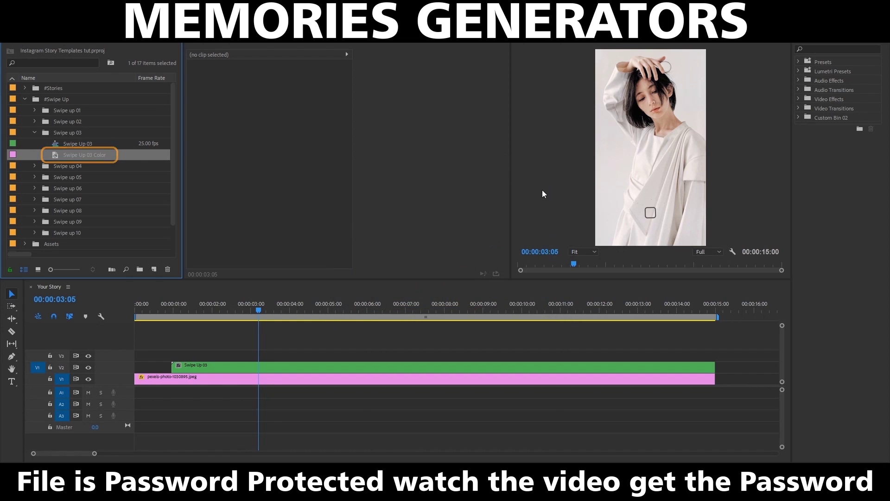
pyautogui.moveTo(253, 316); pyautogui.dragTo(161, 319)
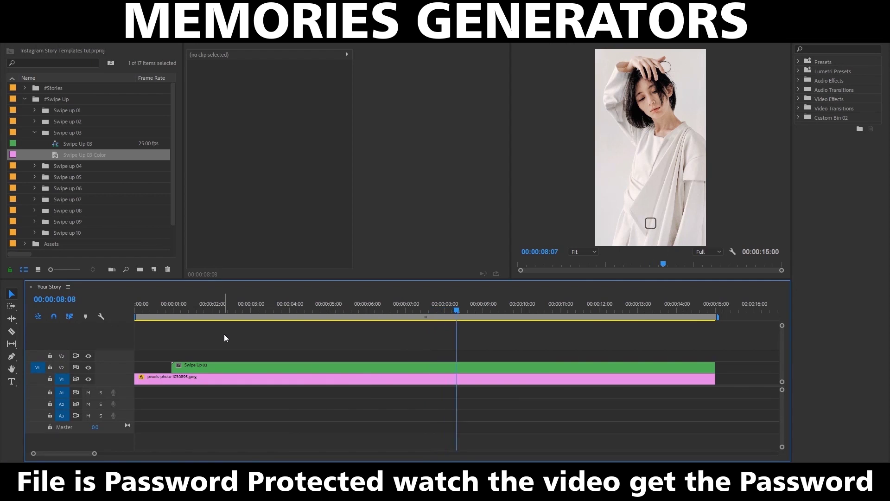
# Replace the Swipe Up 03 overlay with Swipe Up 06, trimmed to match the photo.
pyautogui.press('space')
pyautogui.click(251, 365)
pyautogui.press('Delete')
pyautogui.click(34, 187)
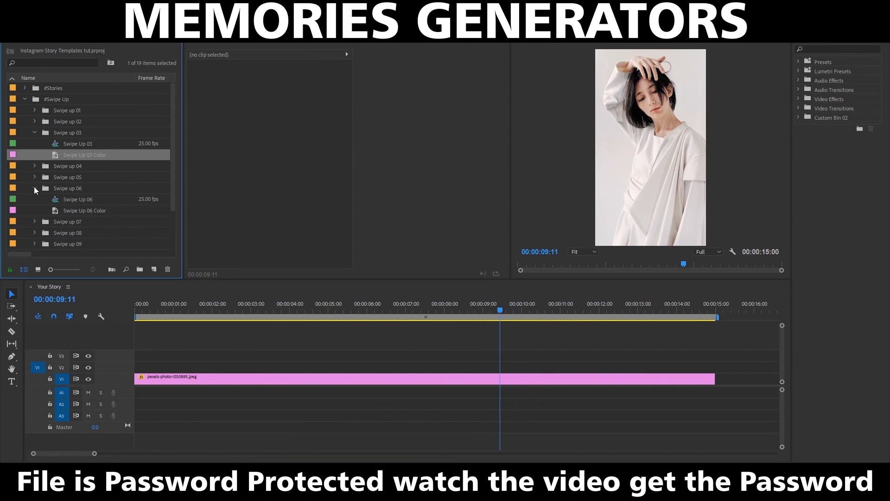
pyautogui.moveTo(55, 198); pyautogui.dragTo(147, 371)
pyautogui.click(159, 304)
pyautogui.moveTo(205, 307); pyautogui.dragTo(219, 308)
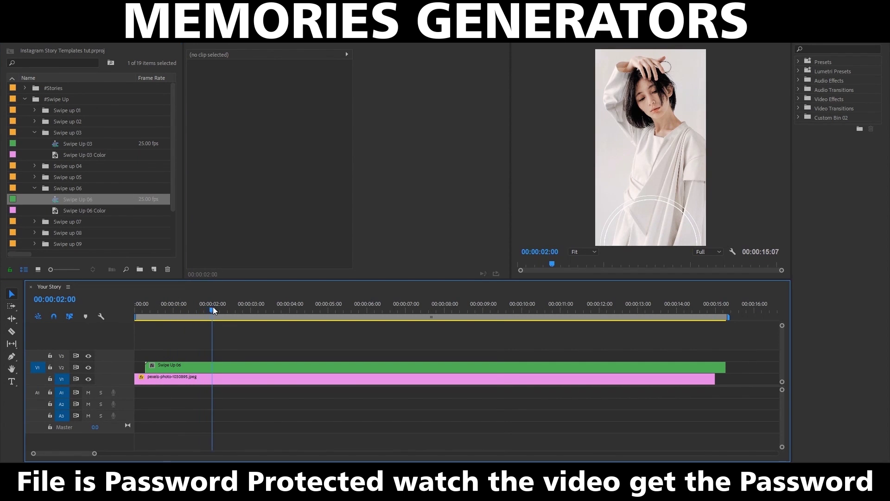
pyautogui.moveTo(730, 369); pyautogui.dragTo(719, 368)
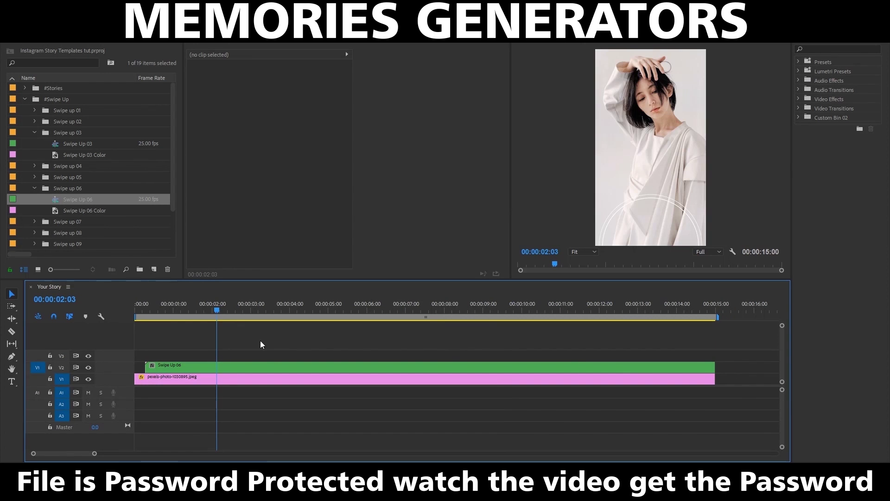
# Recolour Swipe Up 06 Color greyish blue 717892 and play back the story.
pyautogui.doubleClick(55, 210)
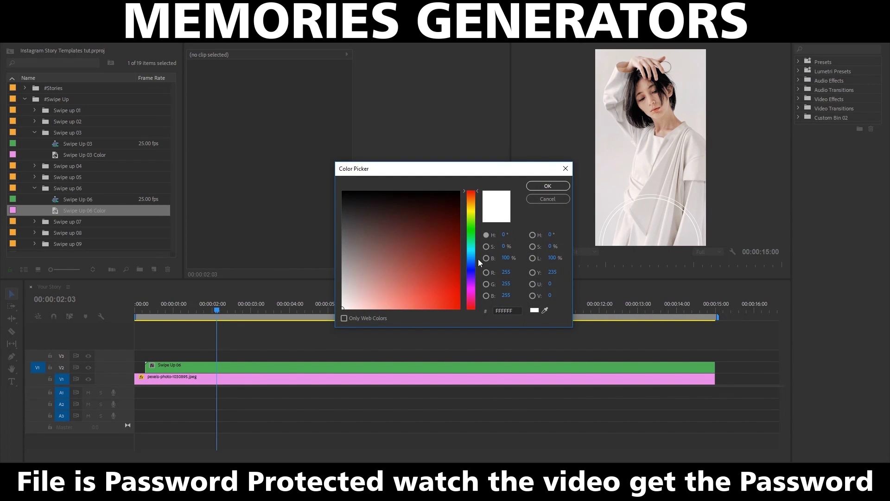
pyautogui.click(558, 185)
pyautogui.press('space')
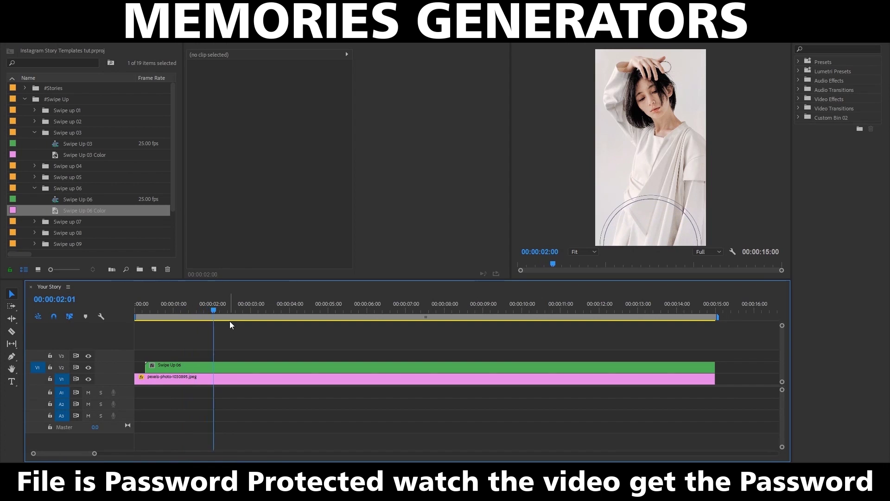